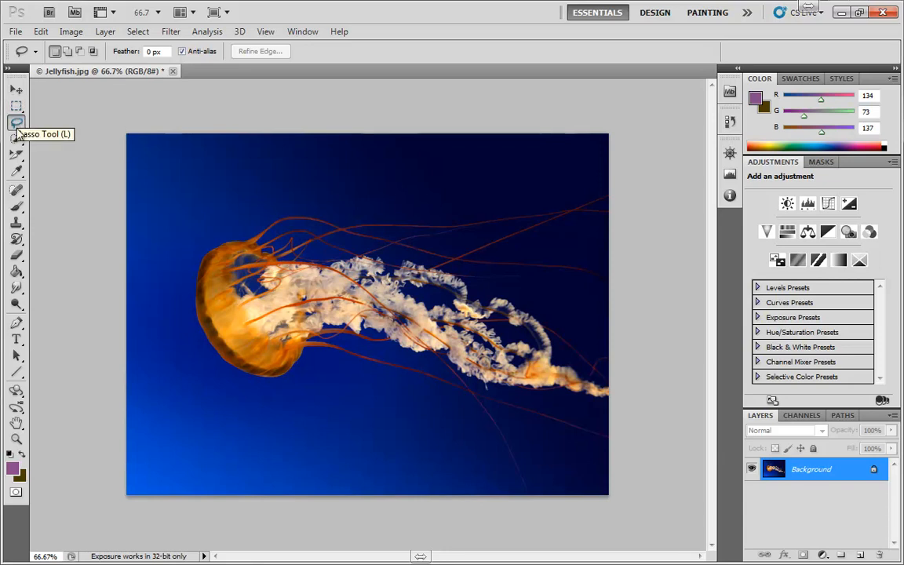
# Draw a winding freehand Lasso selection across the jellyfish, and clear it.
pyautogui.moveTo(411, 188)
pyautogui.mouseDown()
pyautogui.moveTo(335, 189)
pyautogui.moveTo(230, 242)
pyautogui.mouseUp()
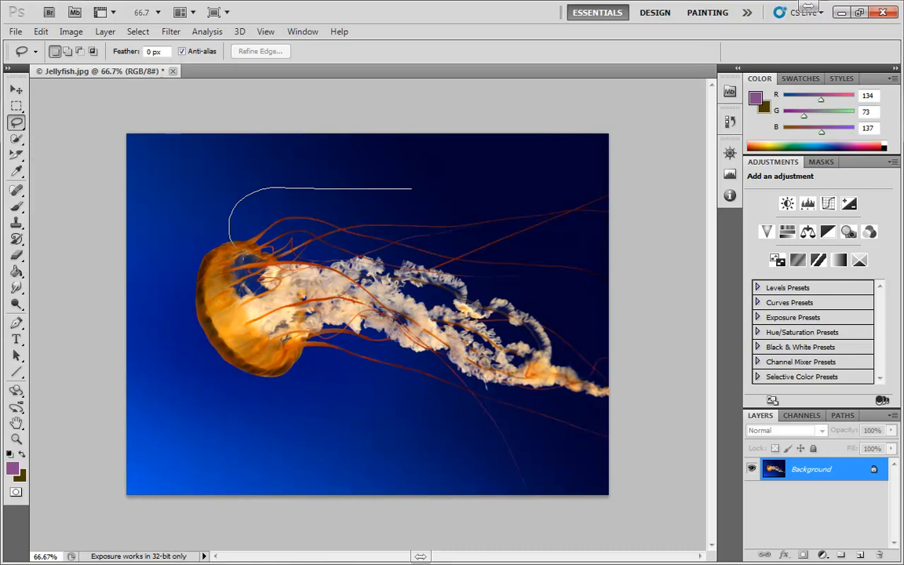
pyautogui.moveTo(326, 404)
pyautogui.mouseDown()
pyautogui.moveTo(428, 418)
pyautogui.moveTo(507, 318)
pyautogui.moveTo(498, 221)
pyautogui.mouseUp()
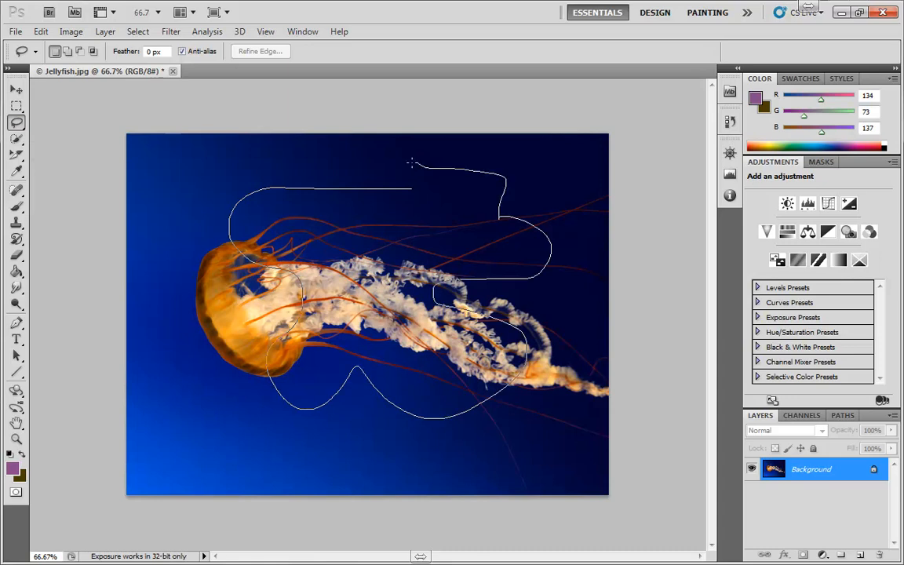
pyautogui.moveTo(411, 163); pyautogui.dragTo(411, 163)
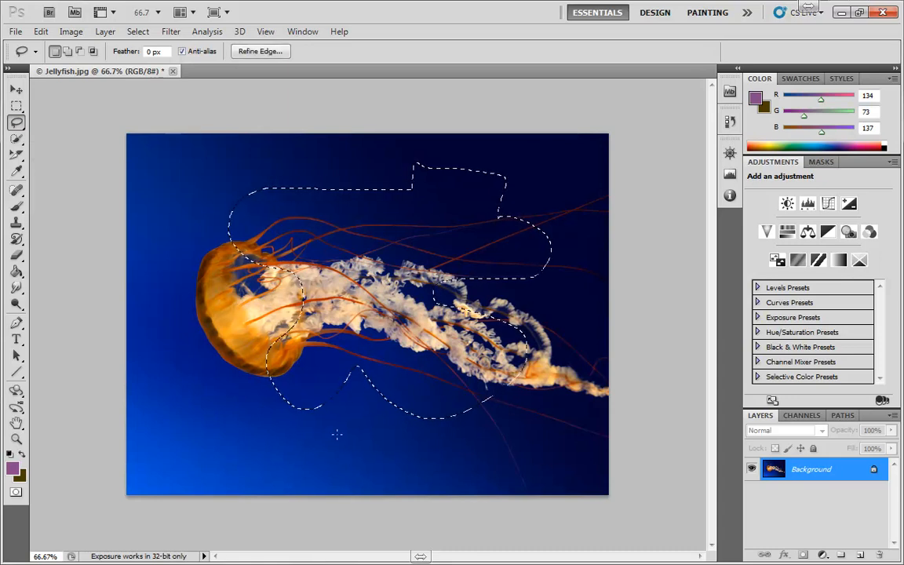
pyautogui.click(338, 436)
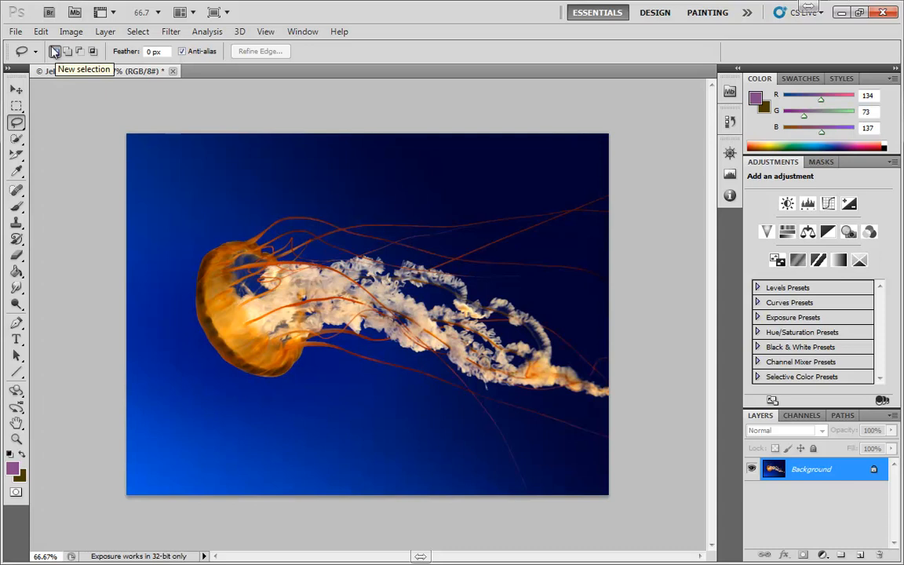
# Draw a new Lasso selection over the jellyfish's tentacles, and add a freehand region around the upper part of its bell.
pyautogui.moveTo(440, 180)
pyautogui.mouseDown()
pyautogui.moveTo(345, 179)
pyautogui.moveTo(263, 270)
pyautogui.moveTo(549, 205)
pyautogui.moveTo(443, 182)
pyautogui.mouseUp()
pyautogui.moveTo(320, 361)
pyautogui.mouseDown()
pyautogui.moveTo(333, 360)
pyautogui.moveTo(323, 360)
pyautogui.mouseUp()
pyautogui.moveTo(403, 238)
pyautogui.mouseDown()
pyautogui.moveTo(343, 255)
pyautogui.moveTo(396, 239)
pyautogui.mouseUp()
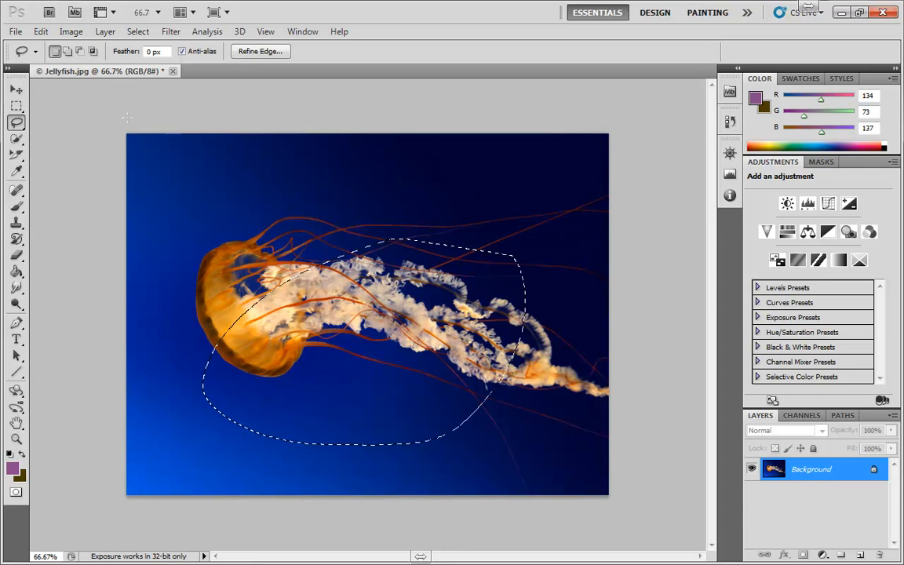
pyautogui.click(69, 51)
pyautogui.moveTo(192, 224)
pyautogui.mouseDown()
pyautogui.moveTo(200, 325)
pyautogui.moveTo(259, 163)
pyautogui.moveTo(342, 219)
pyautogui.moveTo(349, 251)
pyautogui.mouseUp()
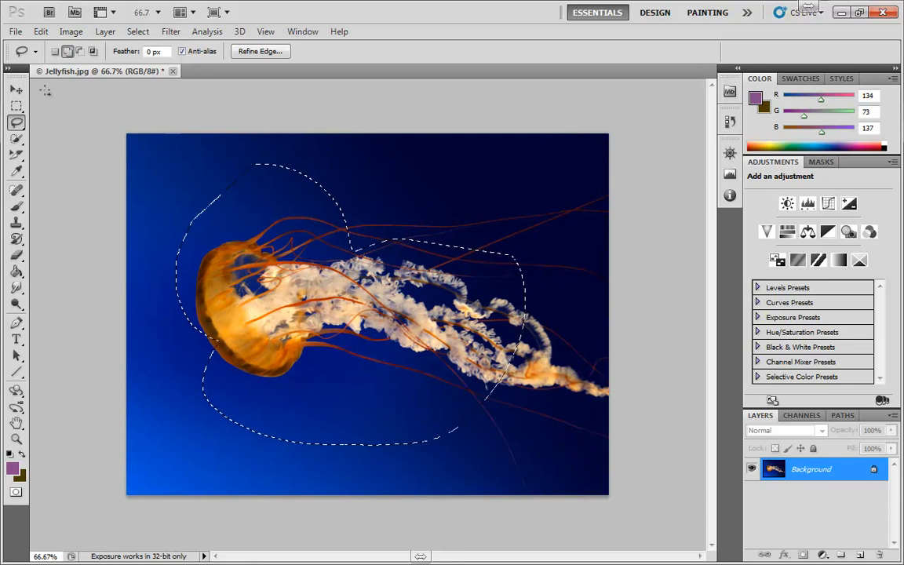
# Subtract a freehand area from the middle of the selection, and intersect the remainder with a Lasso region over its right part.
pyautogui.press('alt')
pyautogui.moveTo(377, 193)
pyautogui.mouseDown()
pyautogui.moveTo(350, 237)
pyautogui.moveTo(406, 368)
pyautogui.moveTo(450, 196)
pyautogui.moveTo(385, 191)
pyautogui.mouseUp()
pyautogui.click(93, 51)
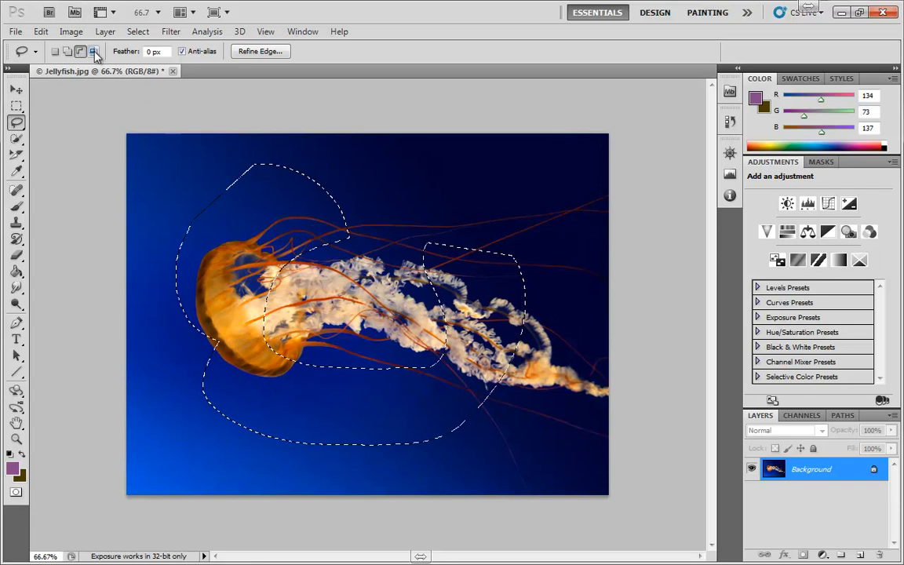
pyautogui.moveTo(499, 199)
pyautogui.mouseDown()
pyautogui.moveTo(393, 274)
pyautogui.moveTo(367, 364)
pyautogui.moveTo(363, 459)
pyautogui.moveTo(478, 472)
pyautogui.moveTo(586, 372)
pyautogui.moveTo(590, 292)
pyautogui.moveTo(530, 200)
pyautogui.mouseUp()
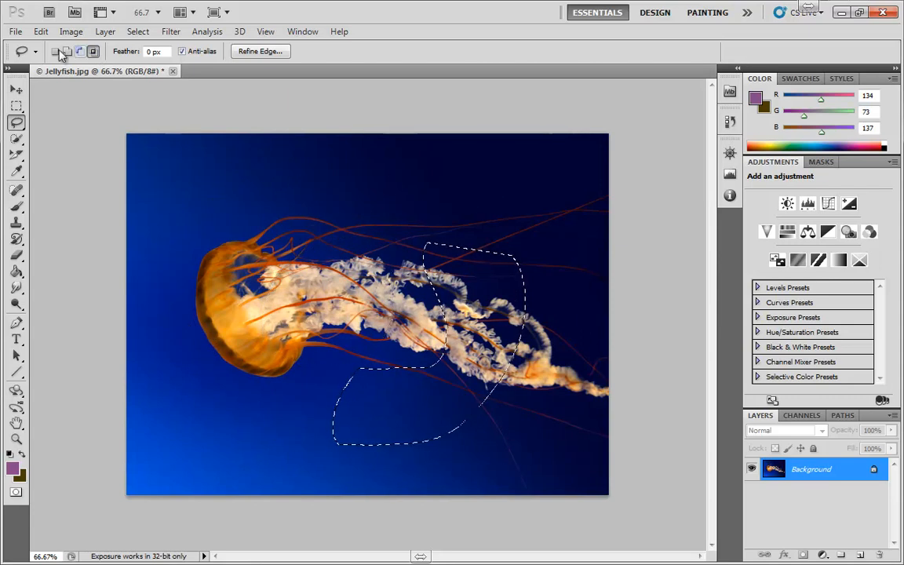
# Set the Lasso feather to 30 px and draw a new rounded selection over the pale tentacles beside the bell.
pyautogui.click(164, 53)
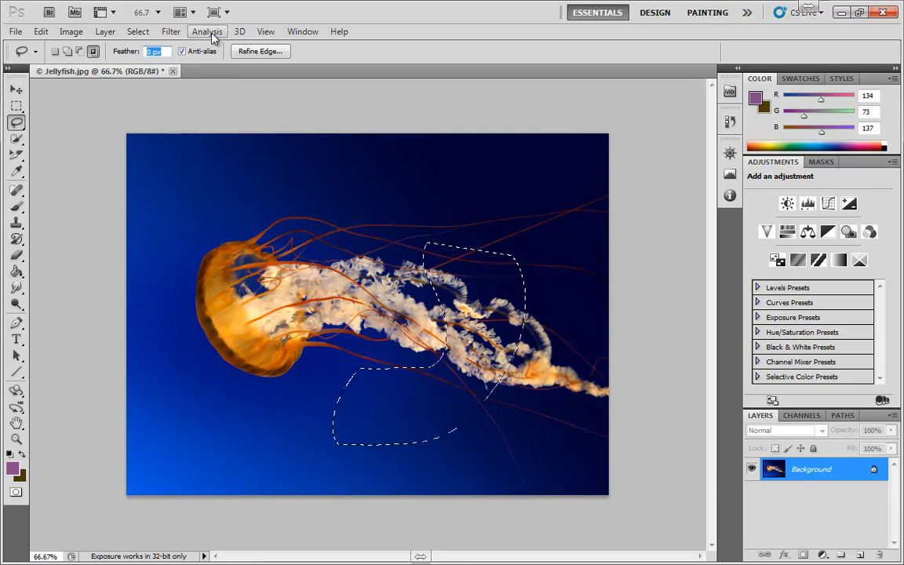
pyautogui.write('30')
pyautogui.press('Return')
pyautogui.click(54, 51)
pyautogui.moveTo(257, 300)
pyautogui.mouseDown()
pyautogui.moveTo(317, 324)
pyautogui.moveTo(361, 271)
pyautogui.moveTo(306, 241)
pyautogui.moveTo(276, 248)
pyautogui.mouseUp()
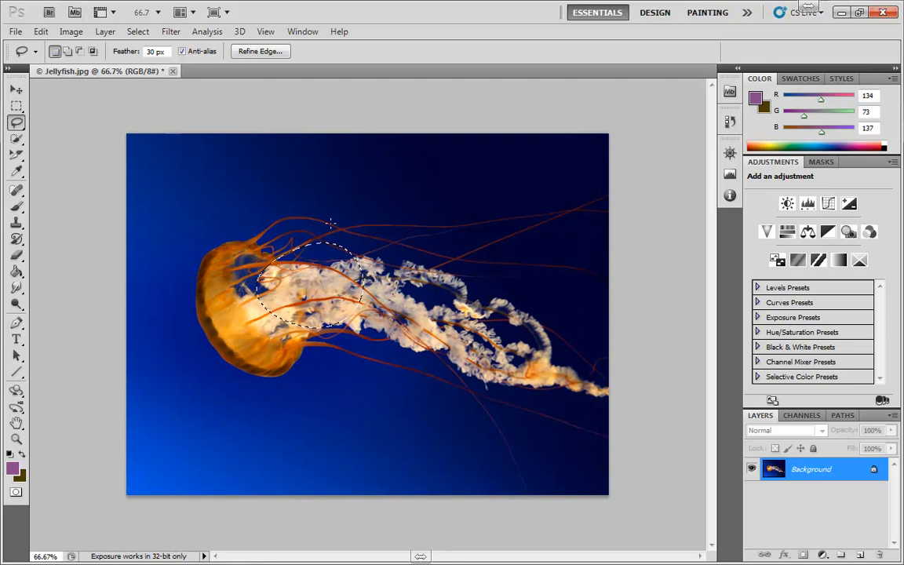
# Set the foreground color to pure red (ff0000).
pyautogui.click(12, 469)
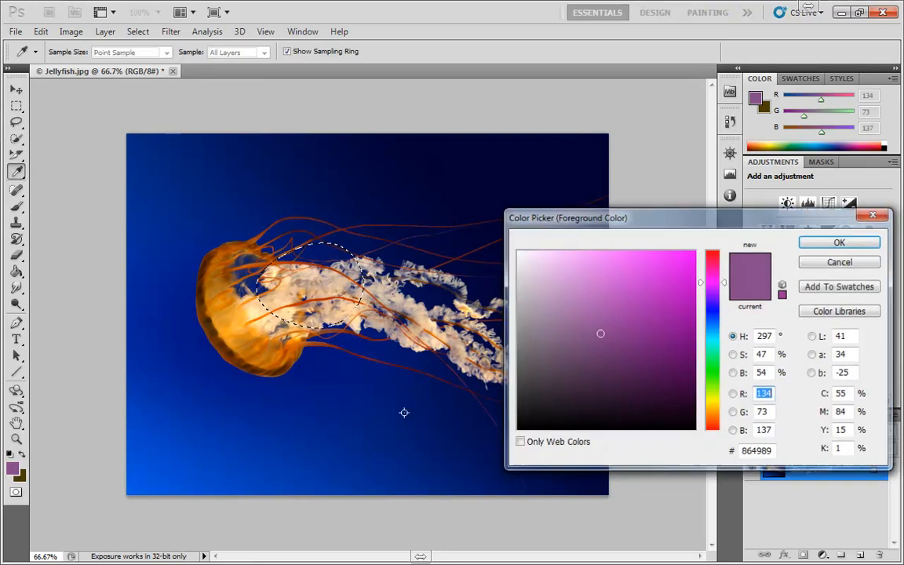
pyautogui.click(713, 257)
pyautogui.click(695, 251)
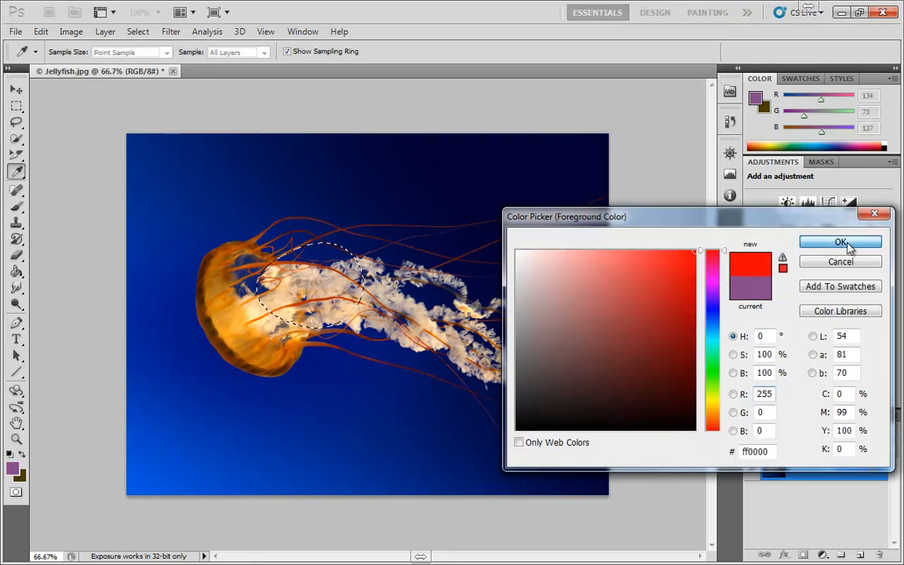
pyautogui.click(812, 241)
# Paint red over the feathered selection with the Brush tool, and deselect it.
pyautogui.press('b')
pyautogui.moveTo(397, 265)
pyautogui.mouseDown()
pyautogui.moveTo(327, 310)
pyautogui.moveTo(278, 333)
pyautogui.moveTo(293, 306)
pyautogui.moveTo(242, 338)
pyautogui.moveTo(372, 216)
pyautogui.moveTo(253, 257)
pyautogui.moveTo(212, 282)
pyautogui.moveTo(321, 306)
pyautogui.moveTo(453, 313)
pyautogui.mouseUp()
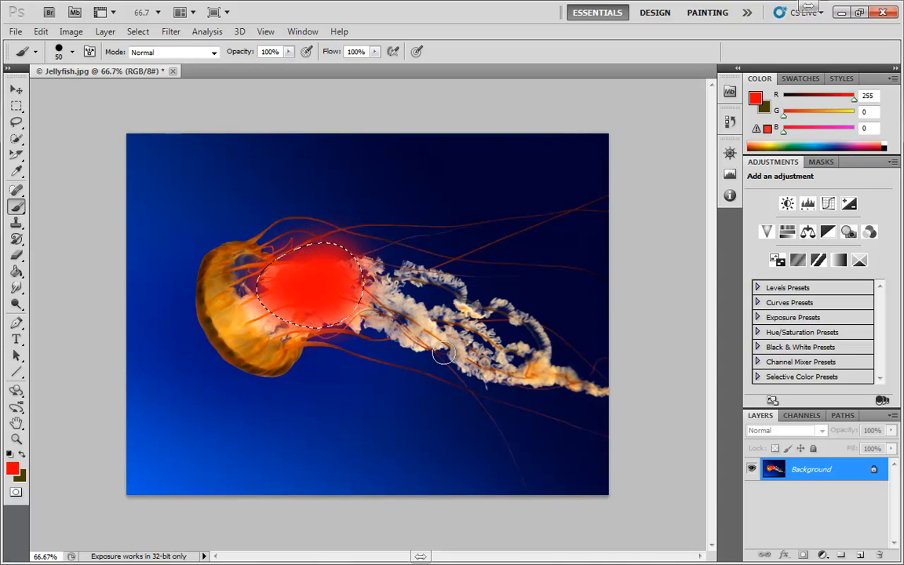
pyautogui.hotkey('ctrl', 'd')
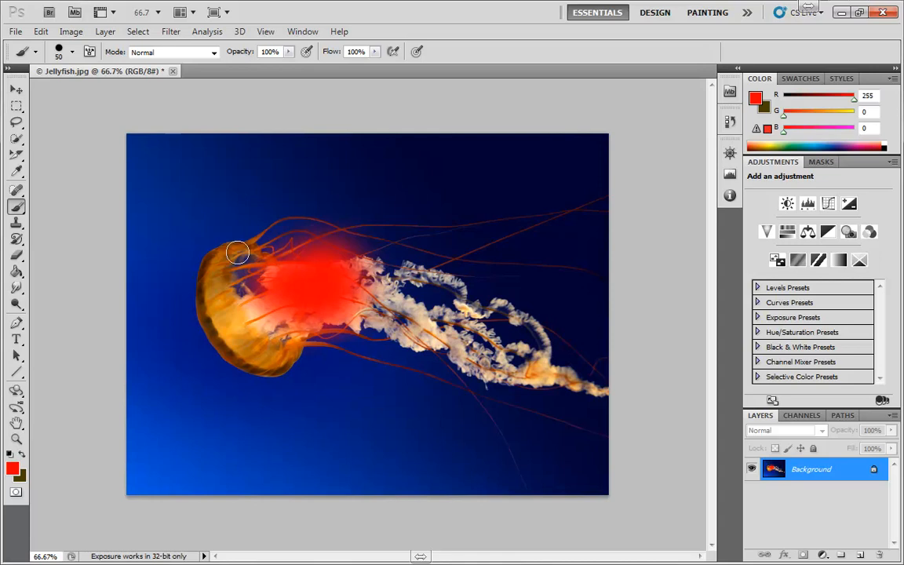
# Undo the deselection and the red brush painting, and clear the restored selection.
pyautogui.hotkey('ctrl', 'alt', 'z')
pyautogui.hotkey('ctrl', 'alt', 'z')
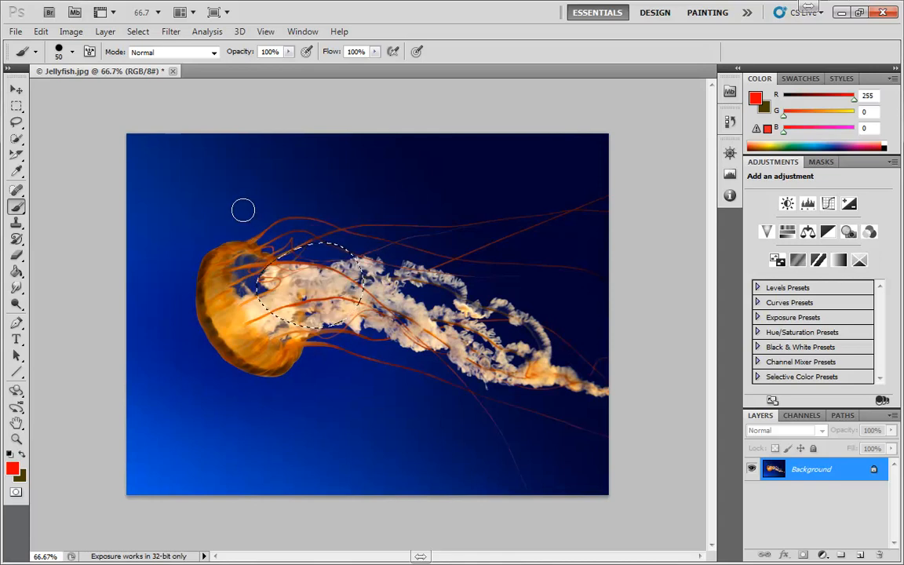
pyautogui.hotkey('ctrl', 'd')
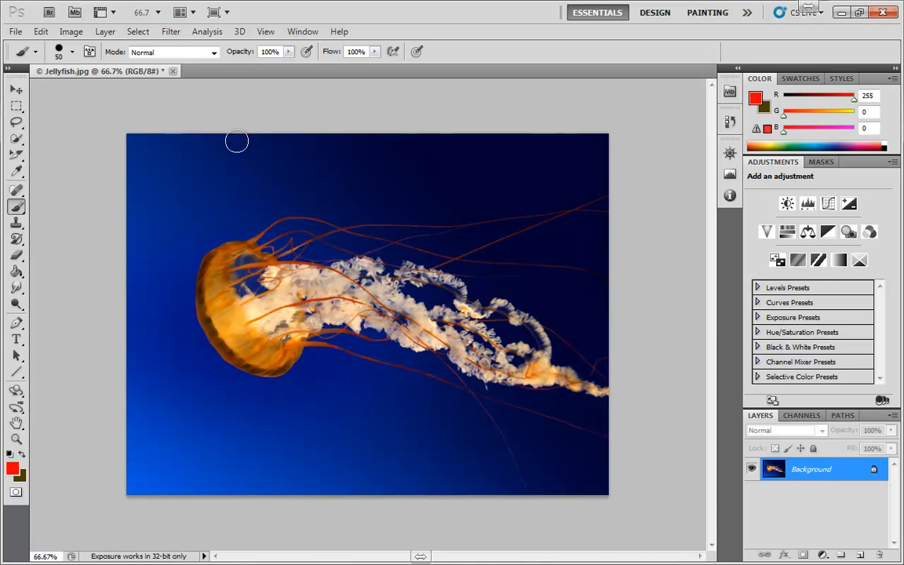
# Set the Lasso feather to 0 px and draw an oval selection in the blue background above the bell.
pyautogui.press('l')
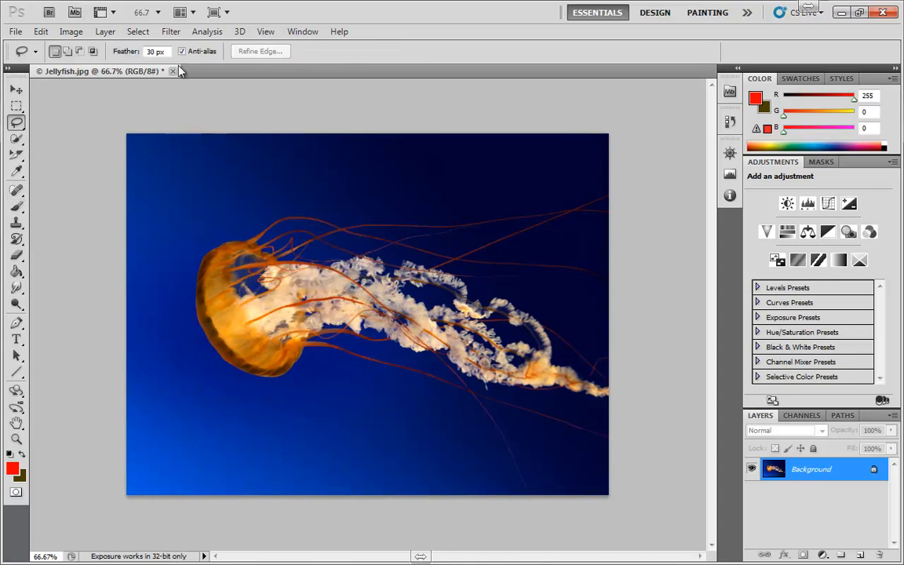
pyautogui.press('Return')
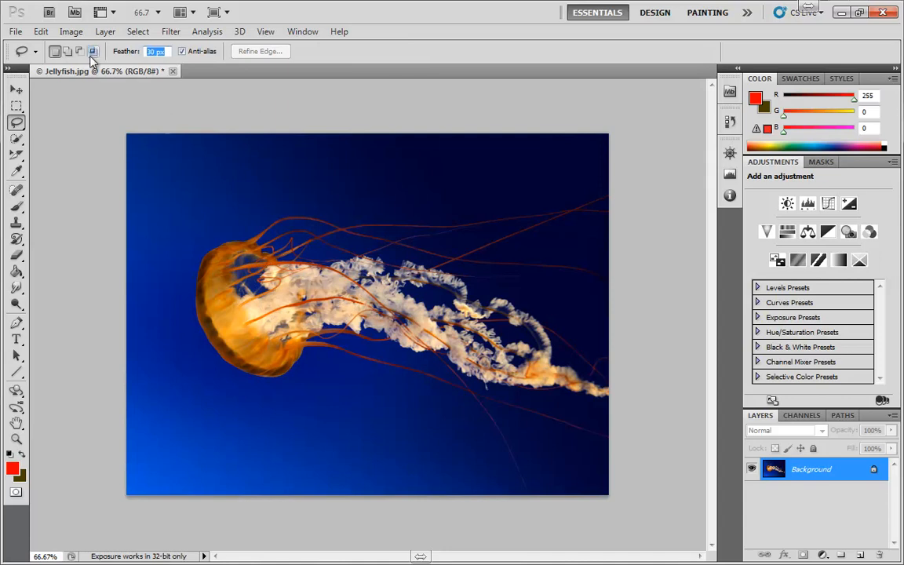
pyautogui.write('0')
pyautogui.moveTo(213, 166)
pyautogui.mouseDown()
pyautogui.moveTo(195, 186)
pyautogui.moveTo(228, 157)
pyautogui.mouseUp()
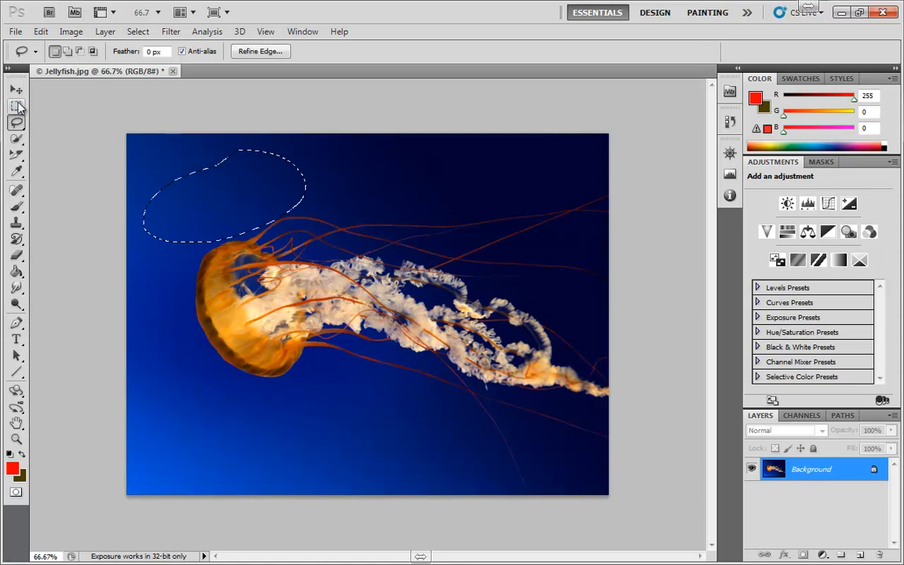
# Try moving the selected background area below the jellyfish, and undo the move.
pyautogui.click(17, 90)
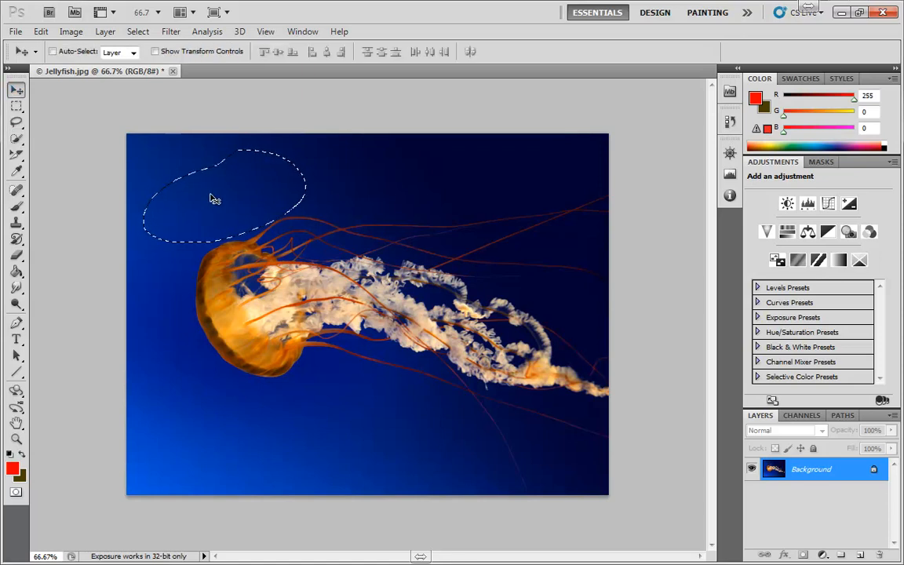
pyautogui.moveTo(215, 202)
pyautogui.mouseDown()
pyautogui.moveTo(374, 323)
pyautogui.moveTo(338, 394)
pyautogui.mouseUp()
pyautogui.hotkey('ctrl', 'z')
# Set the background color to white (ffffff).
pyautogui.click(20, 476)
pyautogui.click(516, 251)
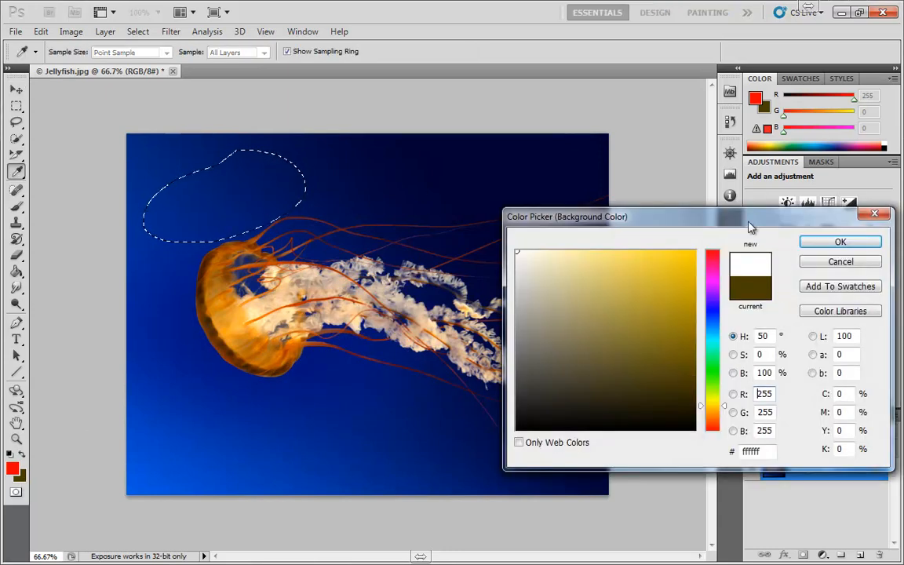
pyautogui.click(818, 245)
# Move the selected background area down over the lower edge of the bell.
pyautogui.press('v')
pyautogui.moveTo(272, 195); pyautogui.dragTo(261, 392)
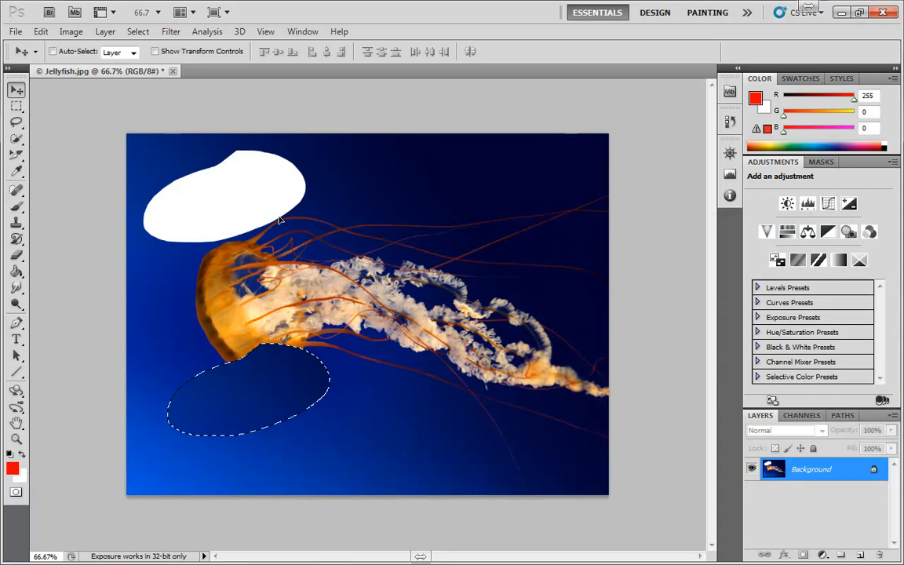
# Turn off anti-aliasing for the Lasso and draw a rounded selection in the dark background above the tentacles.
pyautogui.click(15, 122)
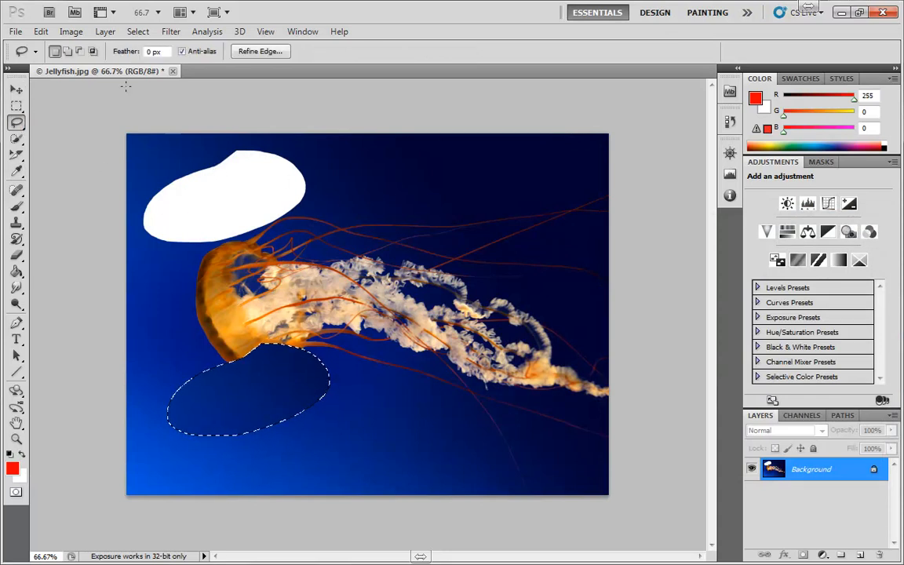
pyautogui.click(181, 52)
pyautogui.moveTo(378, 153)
pyautogui.mouseDown()
pyautogui.moveTo(358, 182)
pyautogui.moveTo(484, 176)
pyautogui.moveTo(385, 147)
pyautogui.mouseUp()
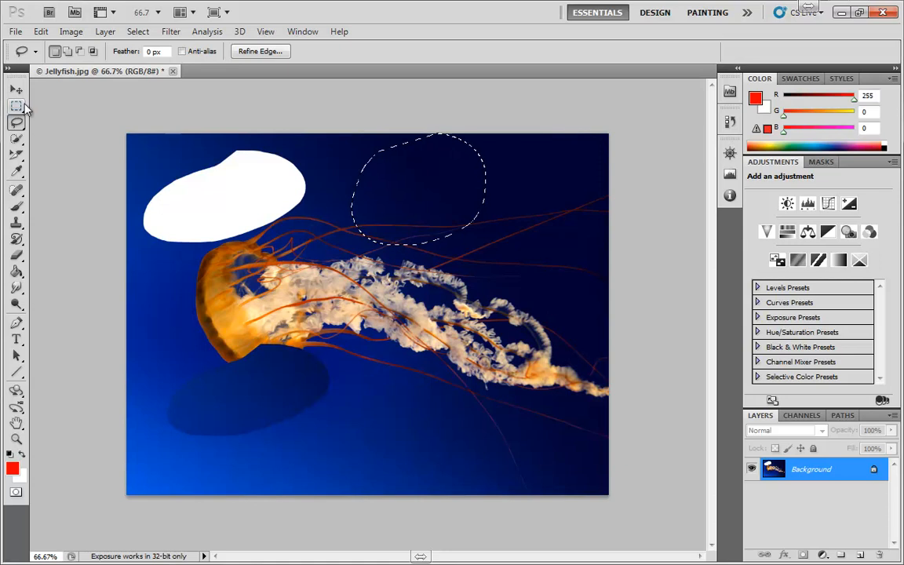
# Move the non-anti-aliased selection below the tentacles and compare the edges of the two white cutouts up close.
pyautogui.click(16, 90)
pyautogui.moveTo(431, 206)
pyautogui.mouseDown()
pyautogui.moveTo(464, 289)
pyautogui.moveTo(480, 423)
pyautogui.mouseUp()
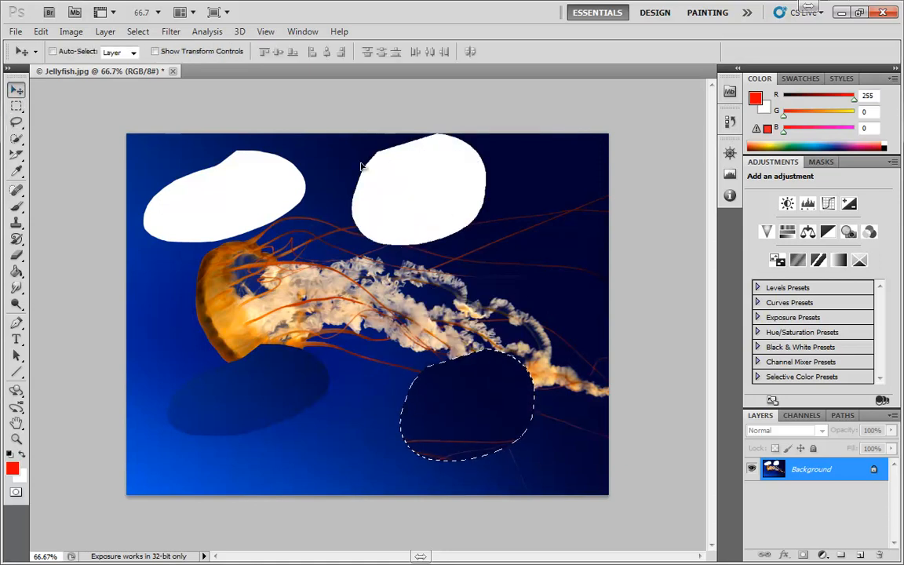
pyautogui.scroll(1, 341, 143)
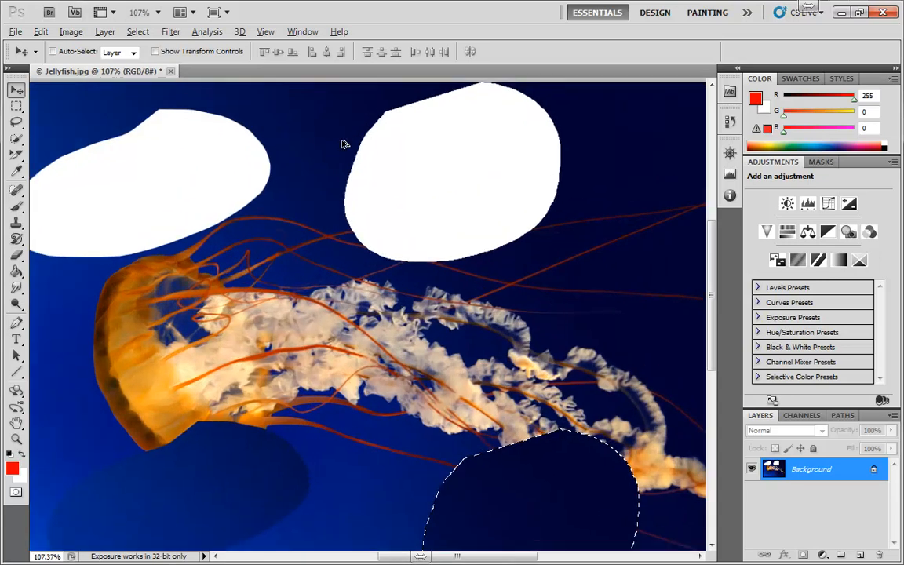
pyautogui.scroll(2, 243, 127)
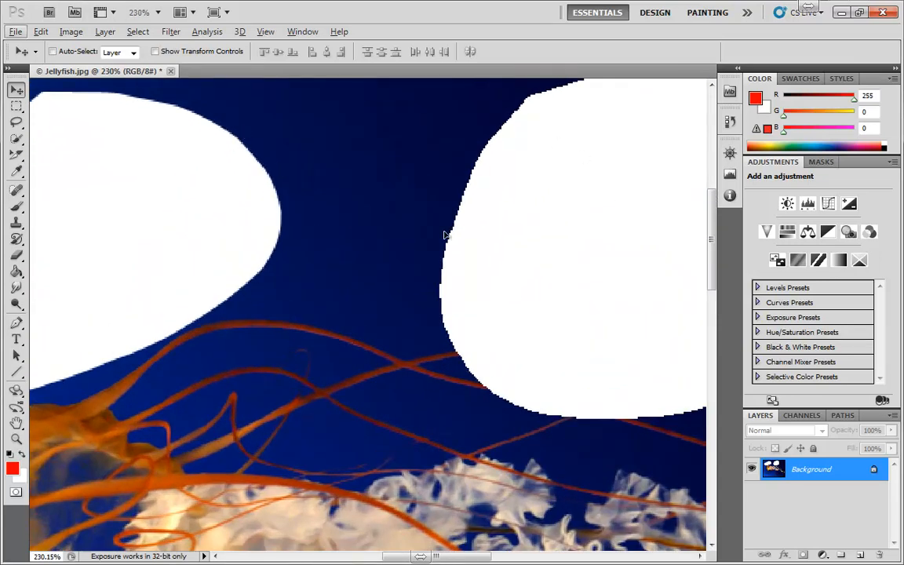
# Undo both area moves and the second Lasso selection, and deselect the remaining oval.
pyautogui.hotkey('ctrl', 'alt', 'z')
pyautogui.hotkey('ctrl', 'alt', 'z')
pyautogui.hotkey('ctrl', 'alt', 'z')
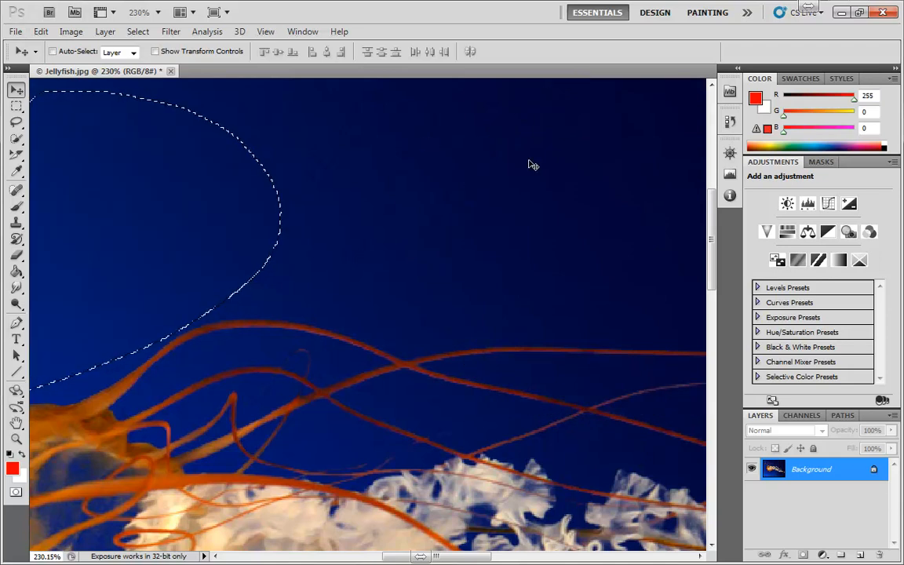
pyautogui.scroll(-3, 479, 236)
pyautogui.scroll(-1, 459, 252)
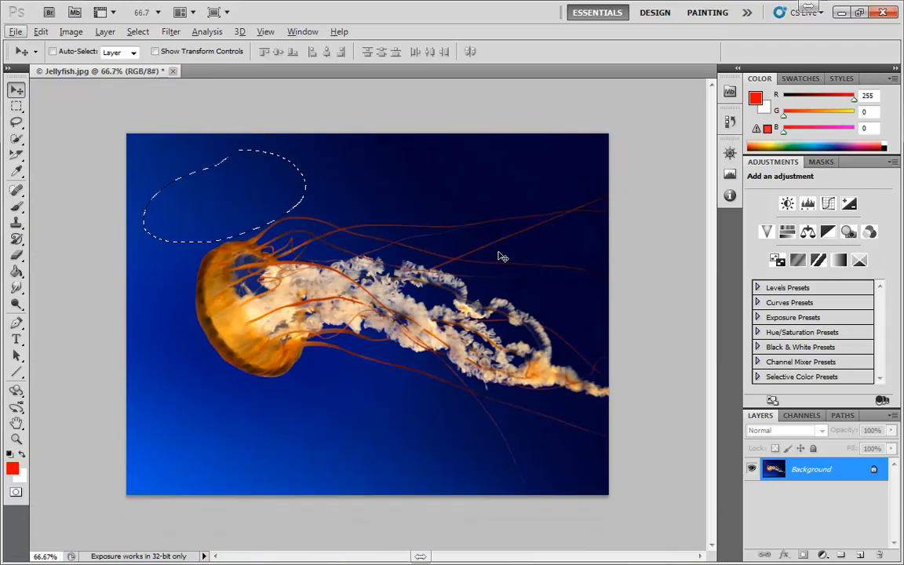
pyautogui.hotkey('ctrl', 'd')
# Draw a Lasso selection around part of the bell and the tentacles, and open Refine Edge for it.
pyautogui.click(15, 121)
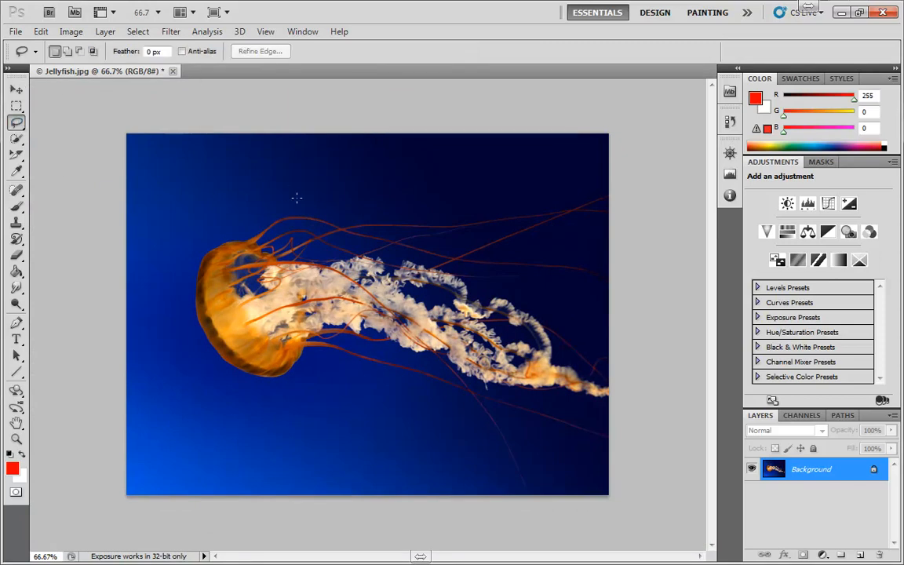
pyautogui.moveTo(296, 198)
pyautogui.mouseDown()
pyautogui.moveTo(396, 385)
pyautogui.moveTo(298, 199)
pyautogui.mouseUp()
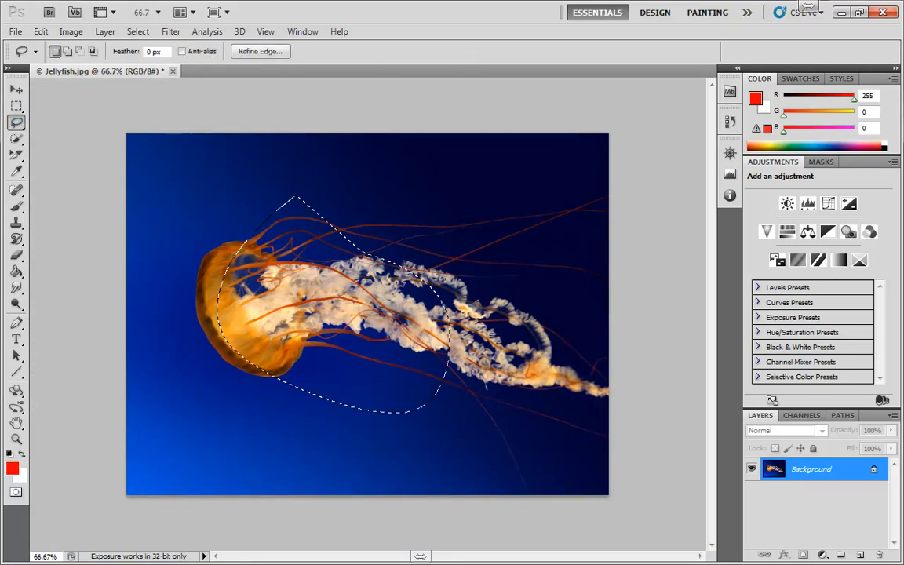
pyautogui.click(261, 52)
pyautogui.moveTo(752, 168); pyautogui.dragTo(595, 139)
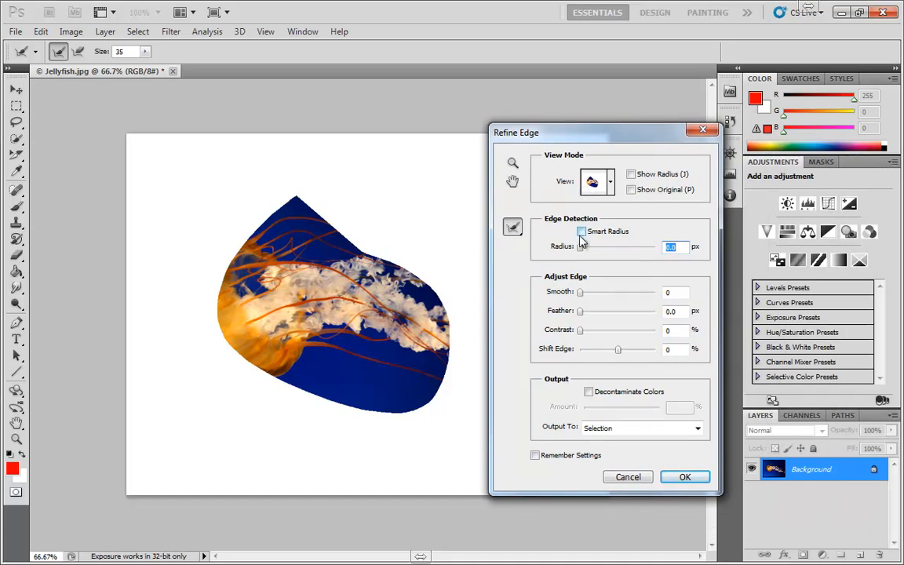
# Try an edge detection radius of about 11.3 px, and reset the radius to 0 px.
pyautogui.moveTo(580, 248); pyautogui.dragTo(612, 249)
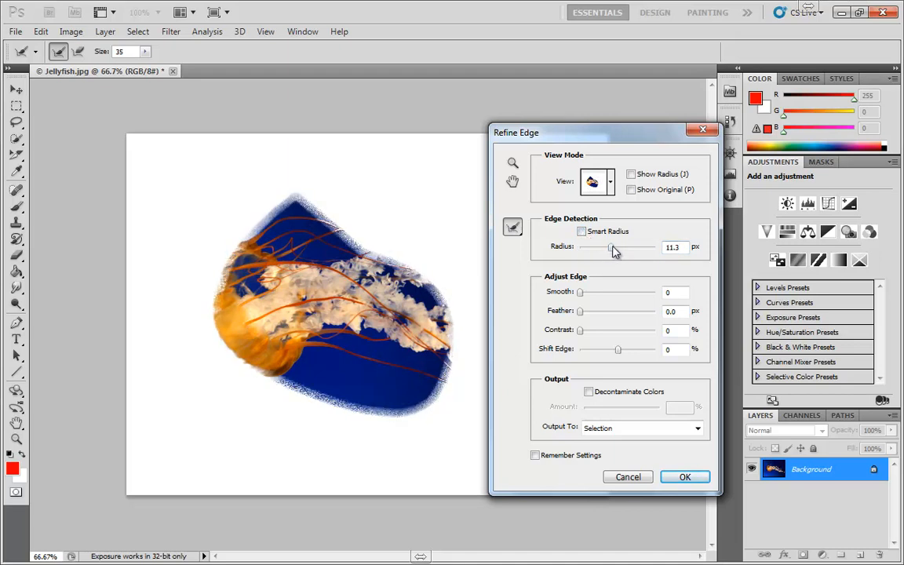
pyautogui.moveTo(614, 249); pyautogui.dragTo(577, 253)
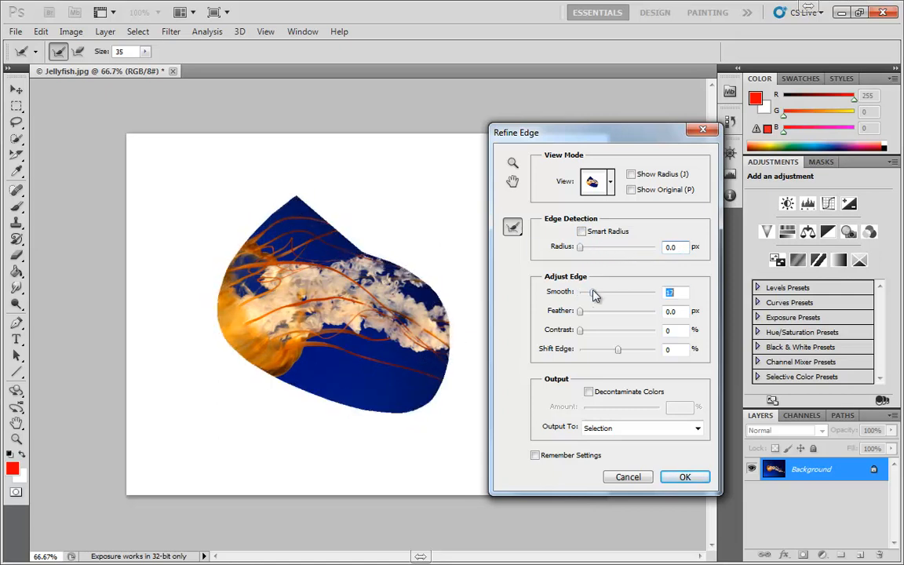
# Try Refine Edge adjustments with smooth 0, feather 6.5 px, contrast 32% and shift edge -35%.
pyautogui.moveTo(595, 294); pyautogui.dragTo(577, 333)
pyautogui.moveTo(630, 314); pyautogui.dragTo(578, 316)
pyautogui.moveTo(620, 352)
pyautogui.mouseDown()
pyautogui.moveTo(644, 351)
pyautogui.moveTo(593, 353)
pyautogui.moveTo(606, 347)
pyautogui.mouseUp()
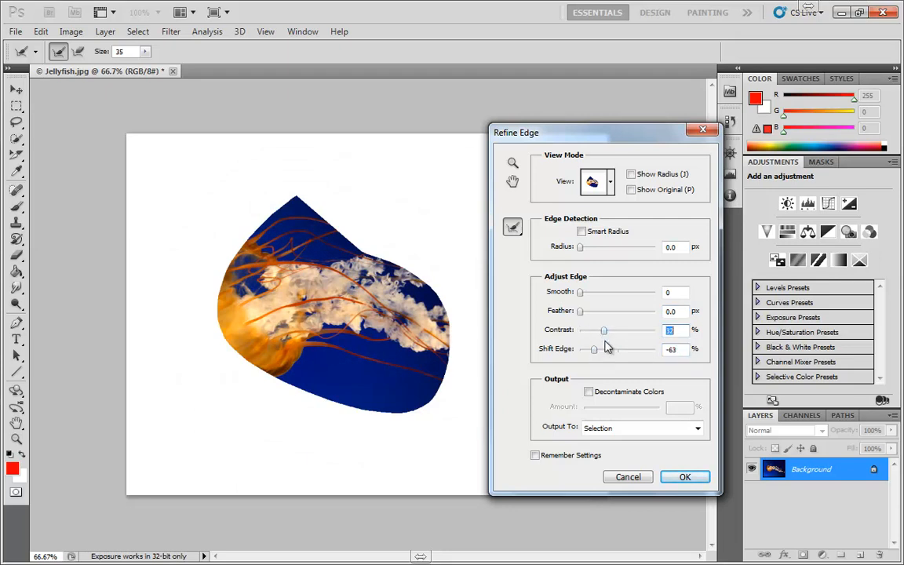
pyautogui.moveTo(580, 313); pyautogui.dragTo(602, 314)
pyautogui.click(634, 352)
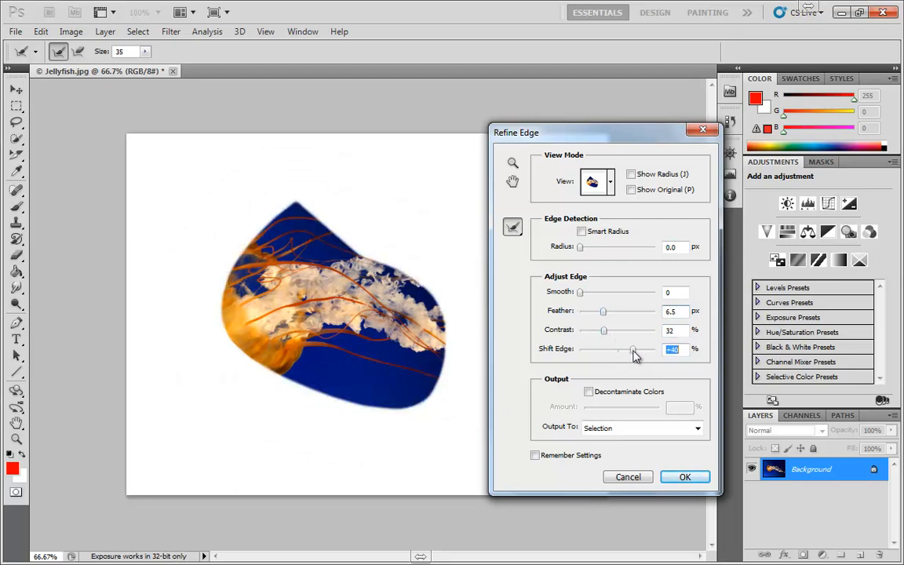
pyautogui.moveTo(636, 353); pyautogui.dragTo(603, 354)
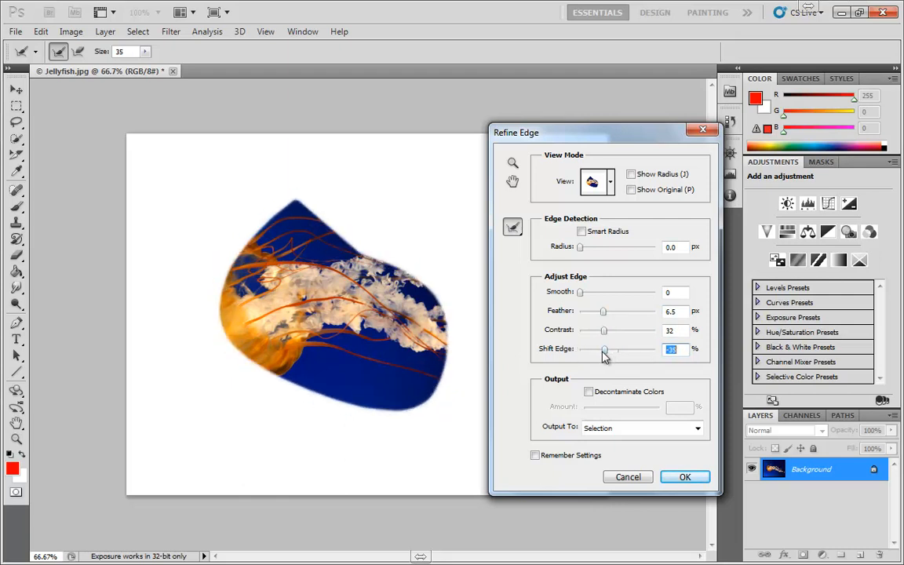
# Try Decontaminate Colors with a higher amount, turn it off again, and cancel Refine Edge.
pyautogui.click(588, 391)
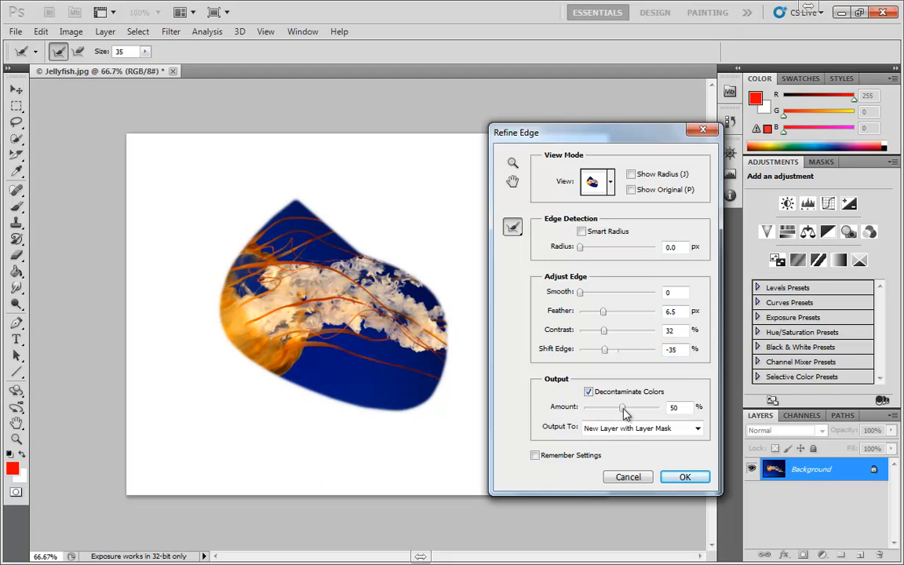
pyautogui.moveTo(623, 408); pyautogui.dragTo(647, 408)
pyautogui.click(589, 392)
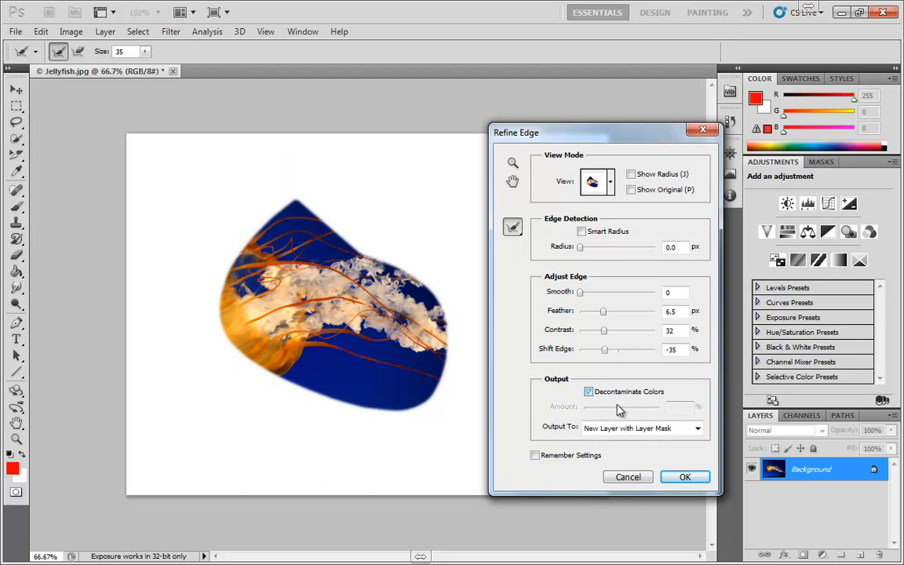
pyautogui.click(635, 478)
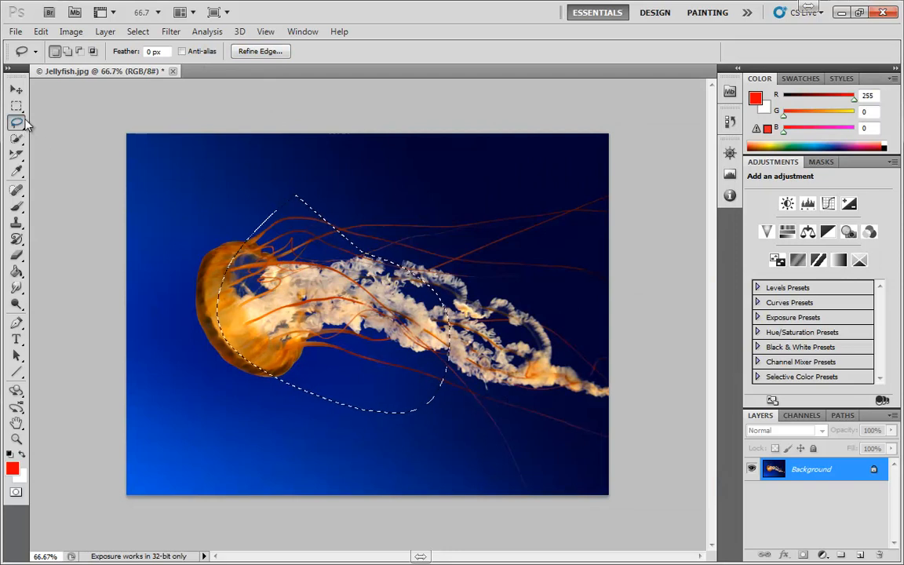
# Replace the existing selection with a freehand Lasso selection across the bell and upper tentacles, and deselect it.
pyautogui.hotkey('ctrl', 'd')
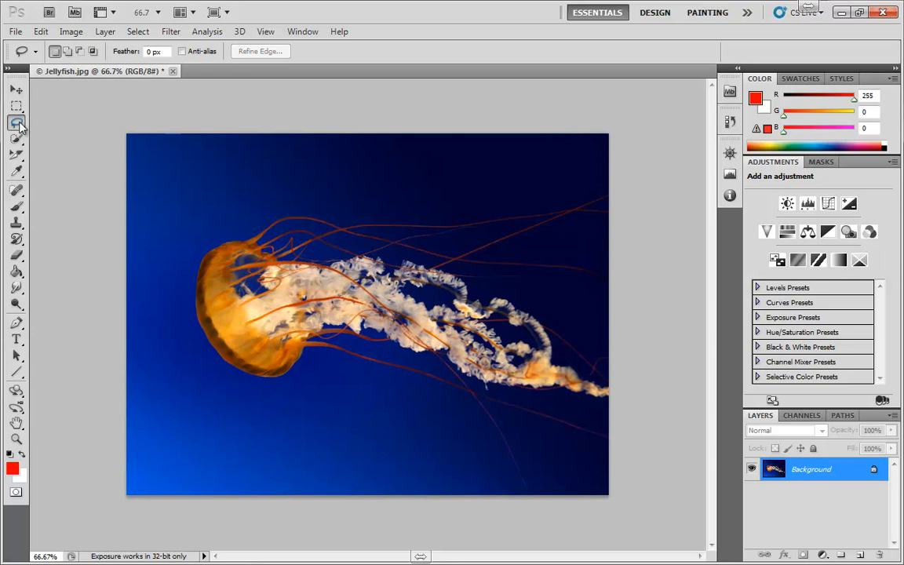
pyautogui.moveTo(413, 181)
pyautogui.mouseDown()
pyautogui.moveTo(220, 252)
pyautogui.moveTo(239, 389)
pyautogui.moveTo(431, 414)
pyautogui.moveTo(338, 357)
pyautogui.moveTo(524, 260)
pyautogui.moveTo(433, 209)
pyautogui.mouseUp()
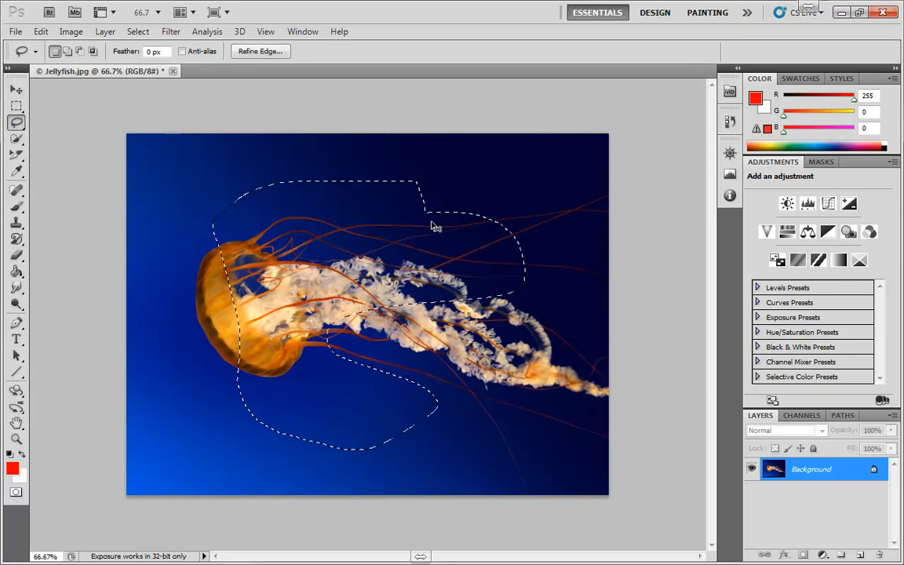
pyautogui.click(233, 209)
# Draw a straight-sided Polygonal Lasso selection around the bell and part of the tentacles, and deselect it.
pyautogui.click(19, 124)
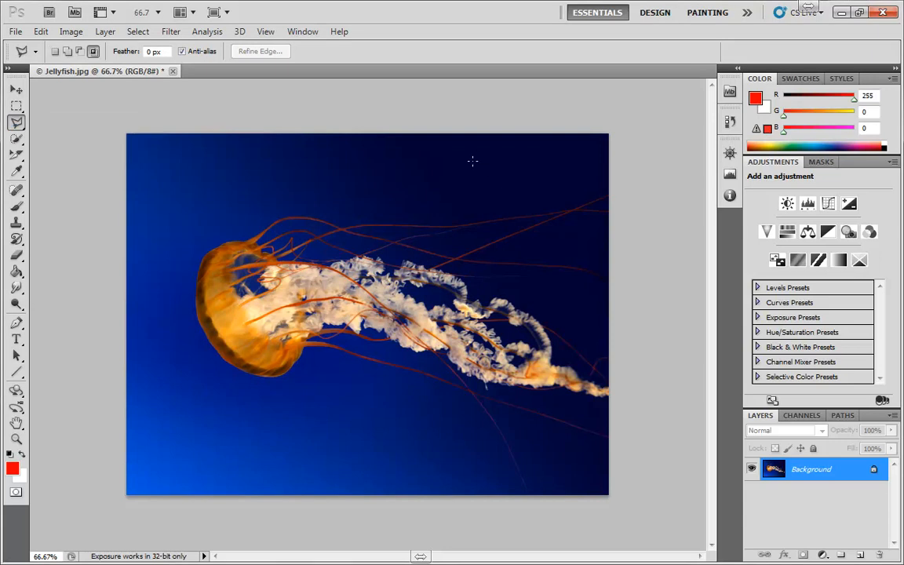
pyautogui.click(233, 167)
pyautogui.click(174, 339)
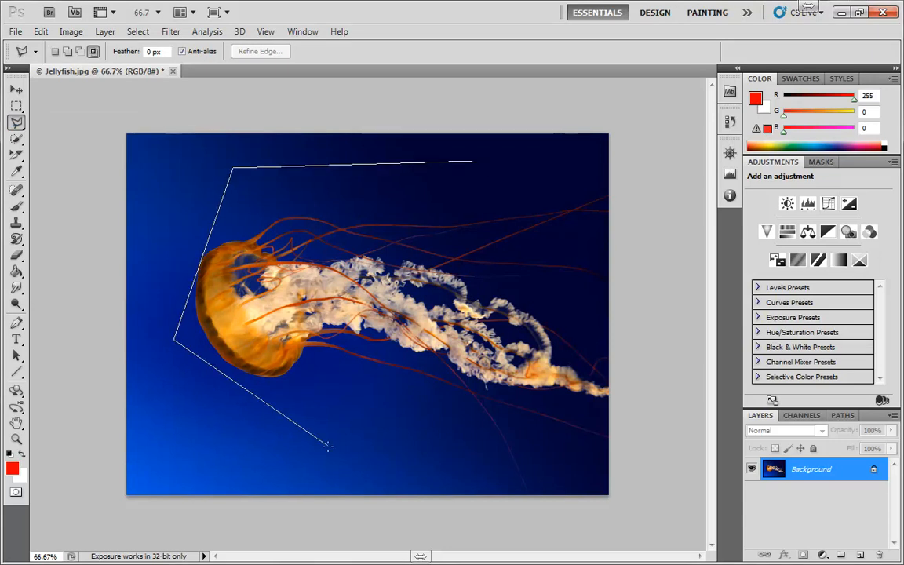
pyautogui.click(326, 459)
pyautogui.click(530, 351)
pyautogui.click(324, 292)
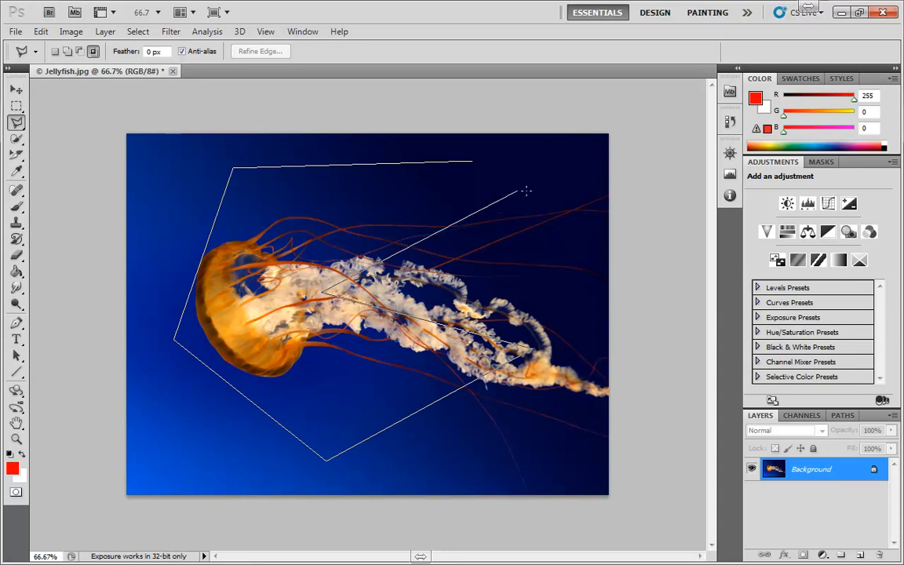
pyautogui.doubleClick(531, 195)
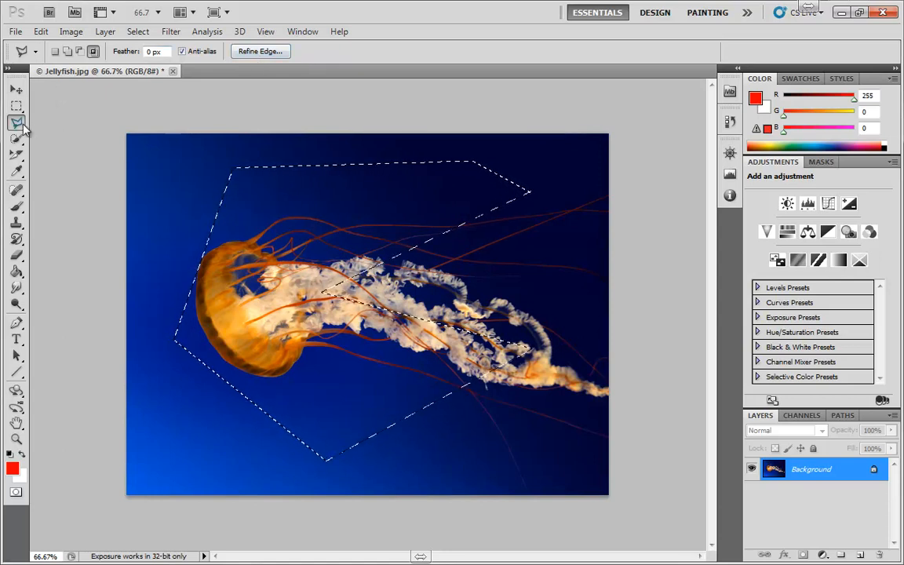
pyautogui.hotkey('ctrl', 'd')
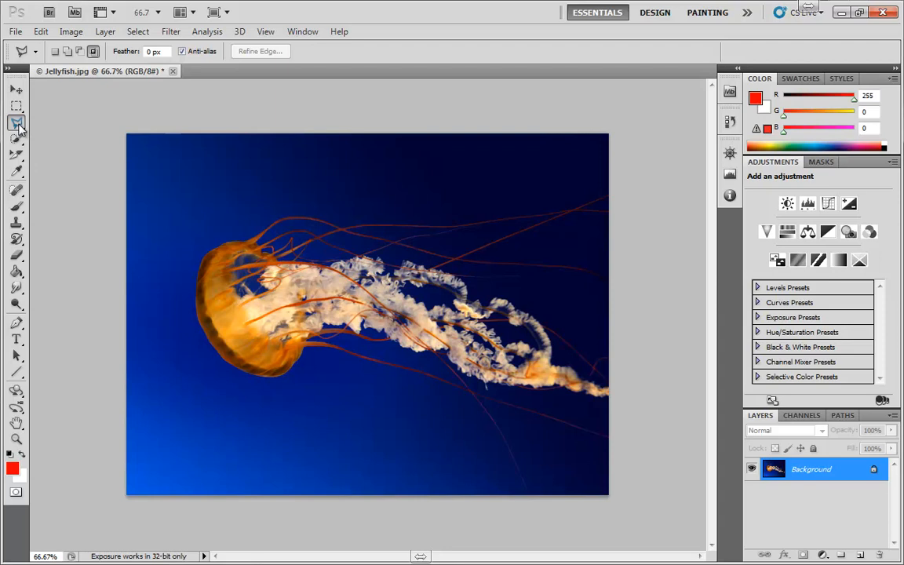
# Draw a rough Magnetic Lasso selection around the bell and the beginning of the tentacles.
pyautogui.click(18, 124)
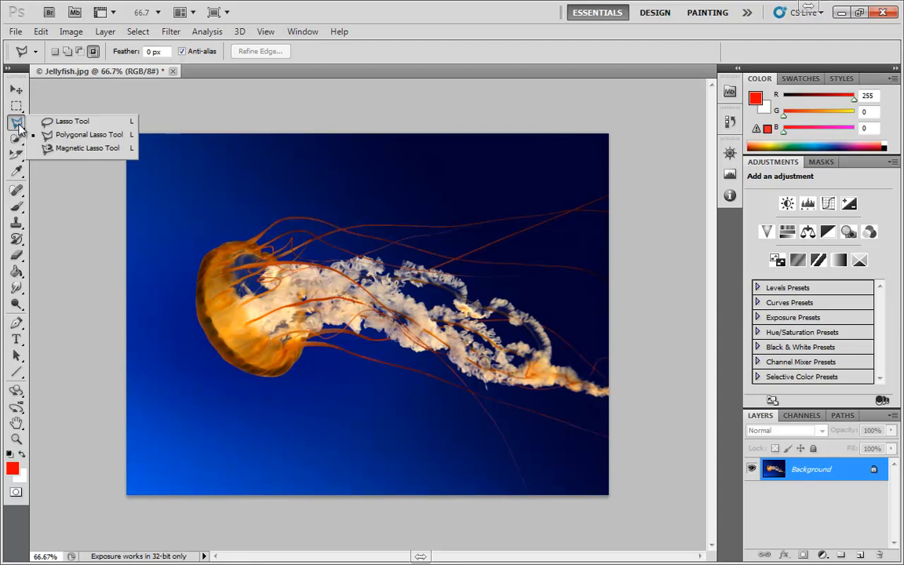
pyautogui.click(47, 148)
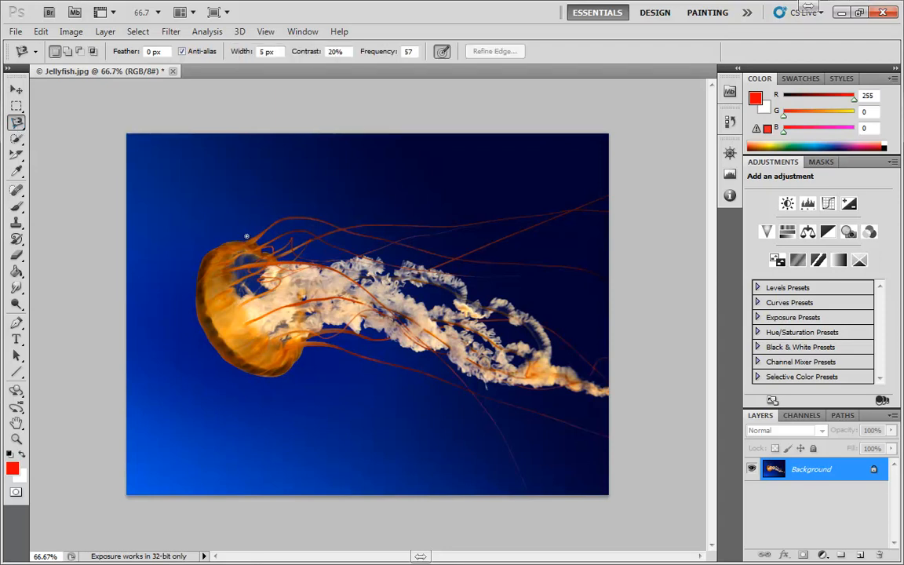
pyautogui.scroll(3, 247, 236)
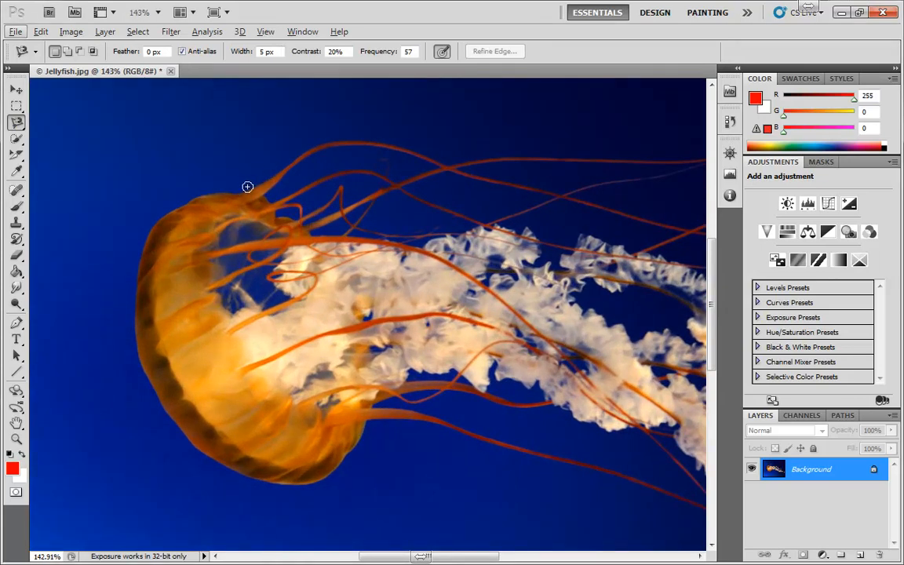
pyautogui.click(238, 185)
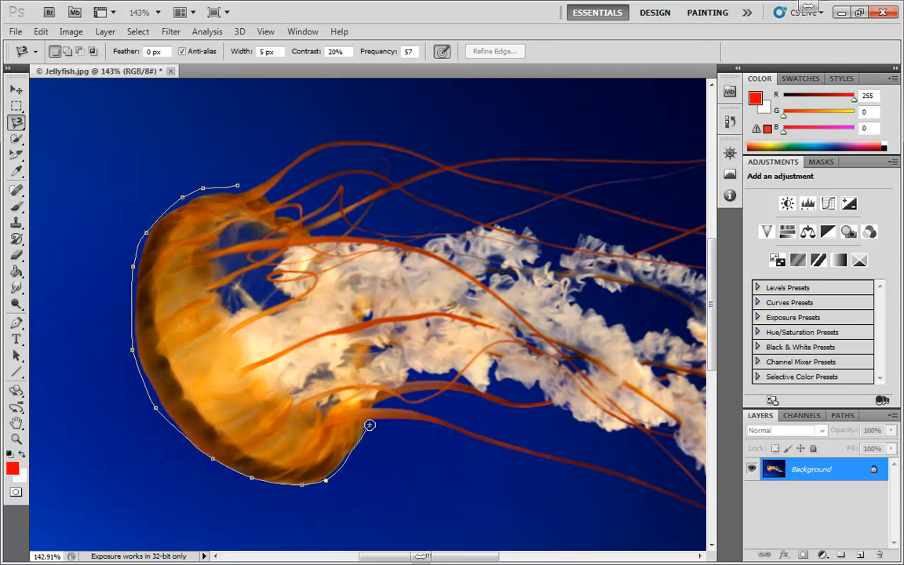
pyautogui.click(237, 186)
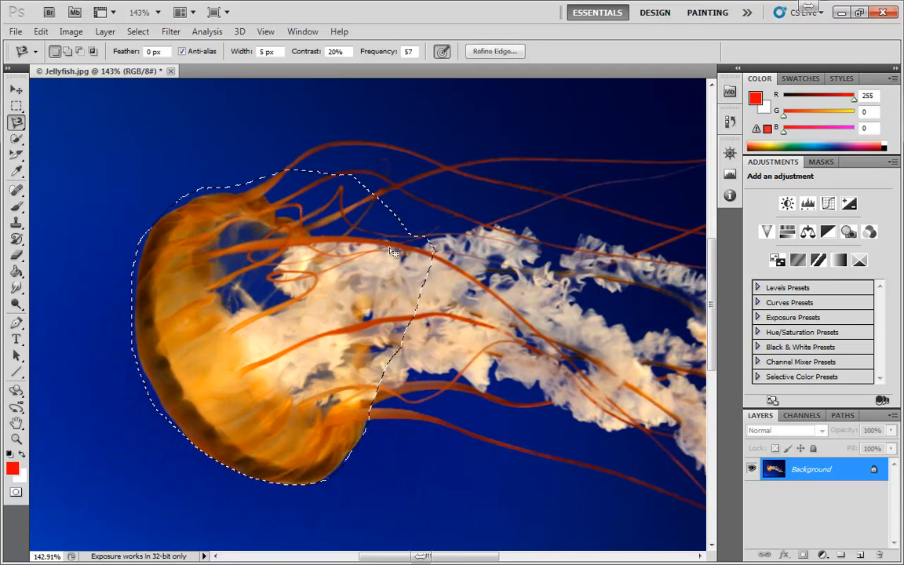
# Replace the rough selection with a Magnetic Lasso selection that closely follows the bell's outline.
pyautogui.hotkey('ctrl', 'd')
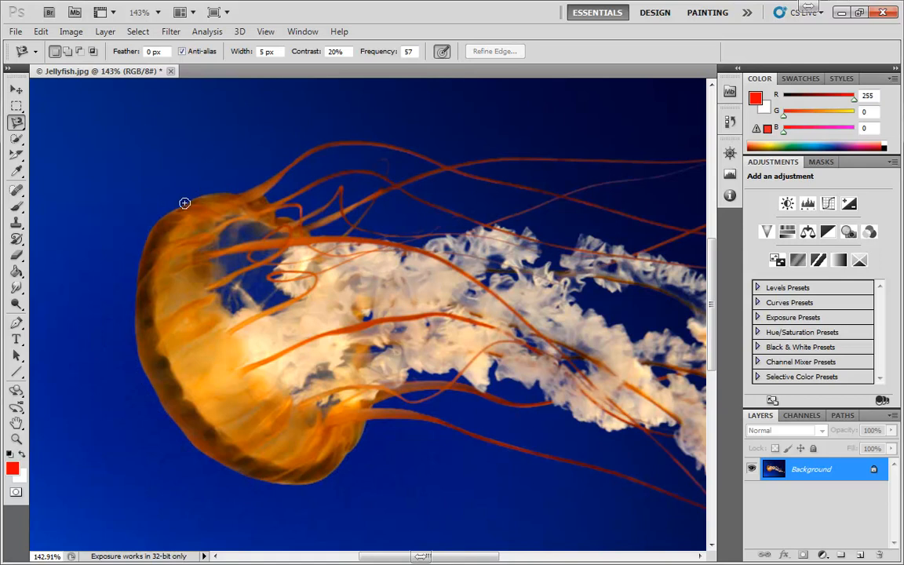
pyautogui.click(236, 193)
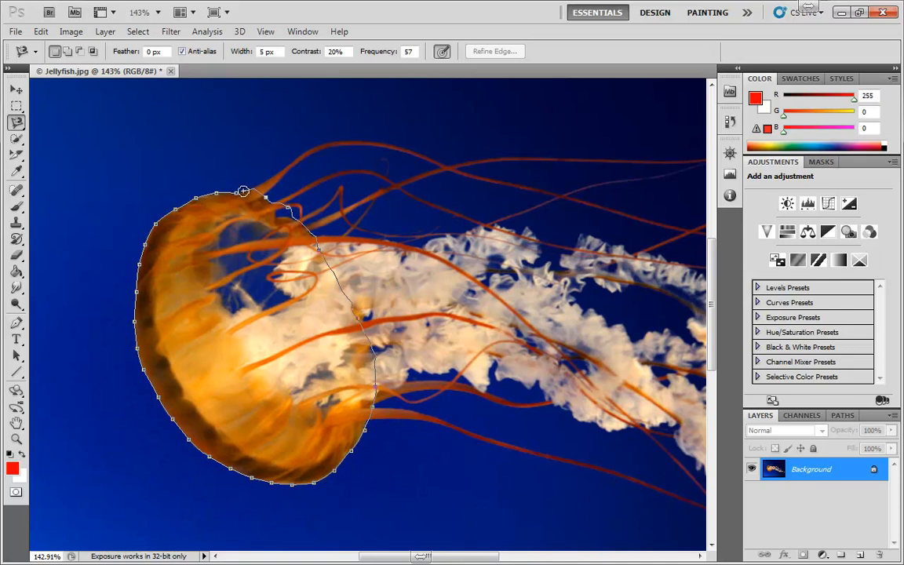
pyautogui.click(236, 192)
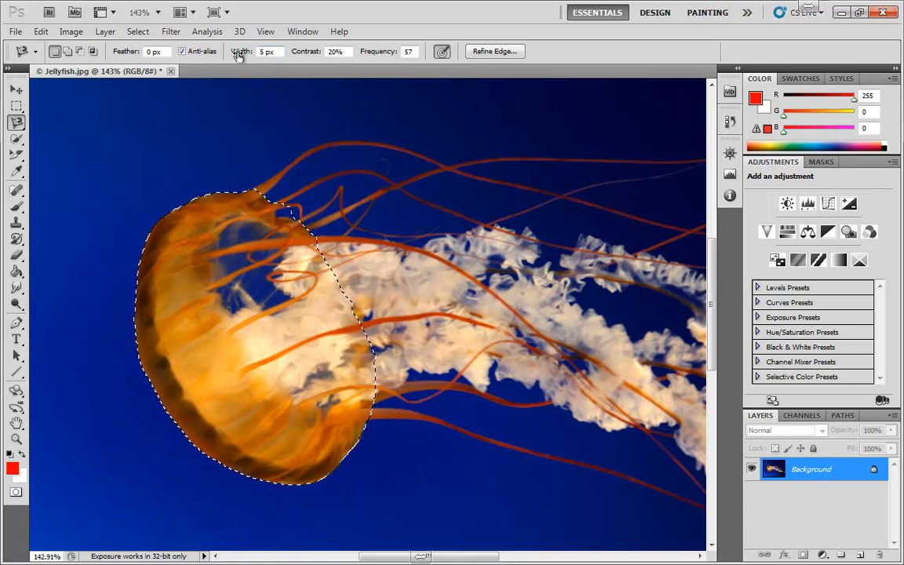
# Try a Magnetic Lasso width of 31 px along the upper tentacles, and step back to the bell selection.
pyautogui.moveTo(239, 55); pyautogui.dragTo(257, 63)
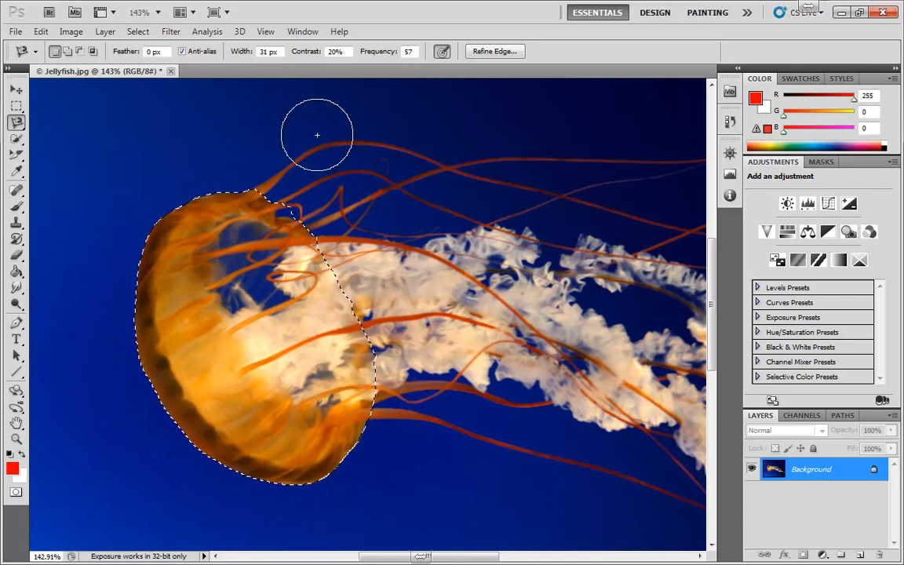
pyautogui.click(409, 143)
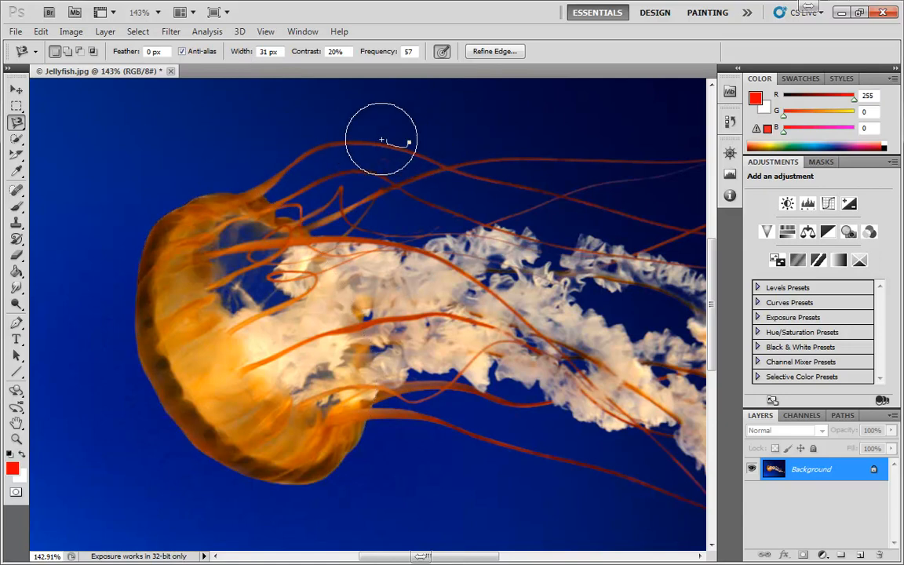
pyautogui.click(255, 169)
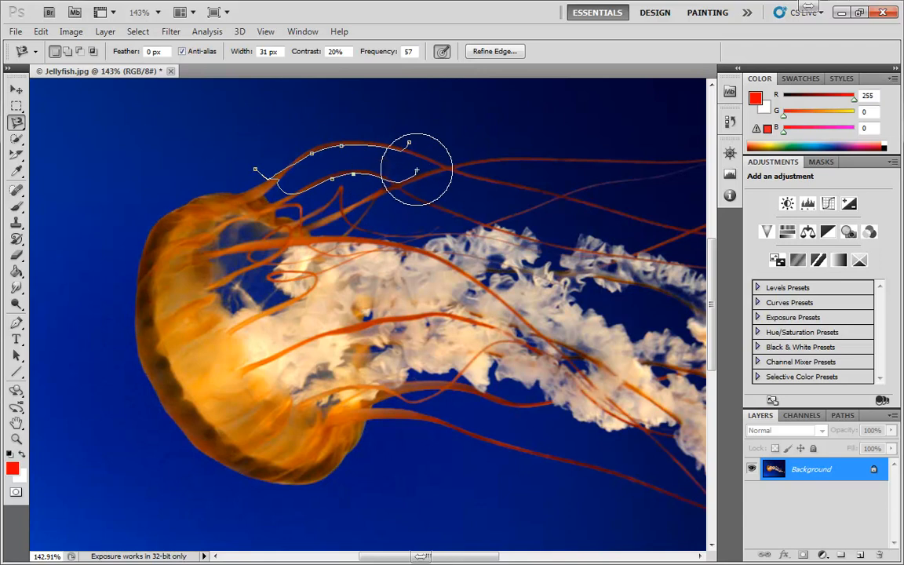
pyautogui.doubleClick(484, 173)
pyautogui.hotkey('ctrl', 'd')
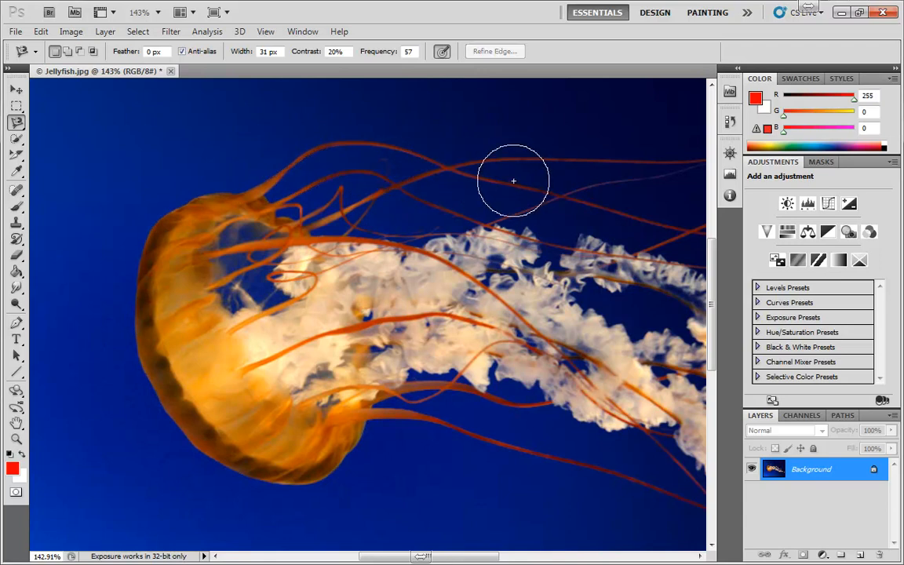
pyautogui.hotkey('ctrl', 'alt', 'z')
pyautogui.hotkey('ctrl', 'alt', 'z')
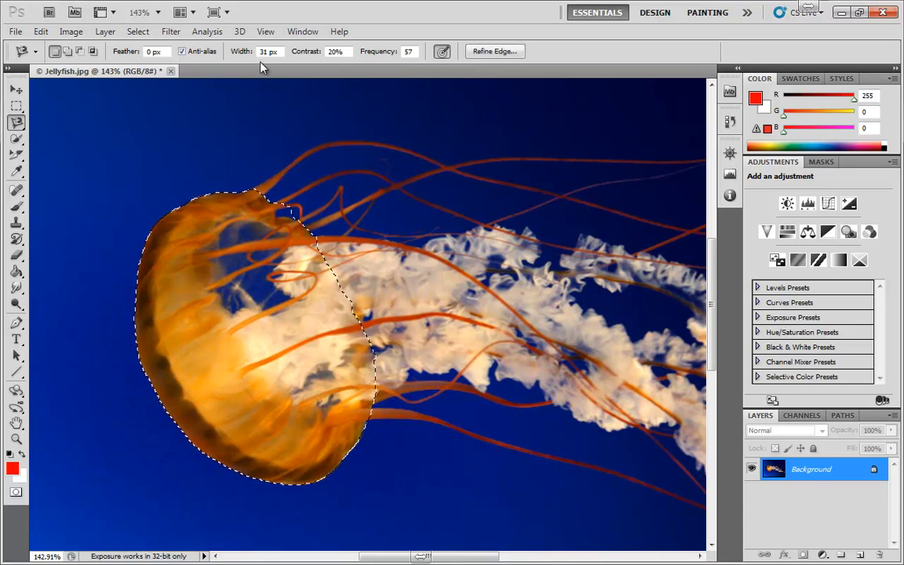
# Set the Magnetic Lasso width to 4 px, and replace the old selection with a new trace around the bell.
pyautogui.moveTo(246, 54); pyautogui.dragTo(222, 54)
pyautogui.hotkey('ctrl', 'd')
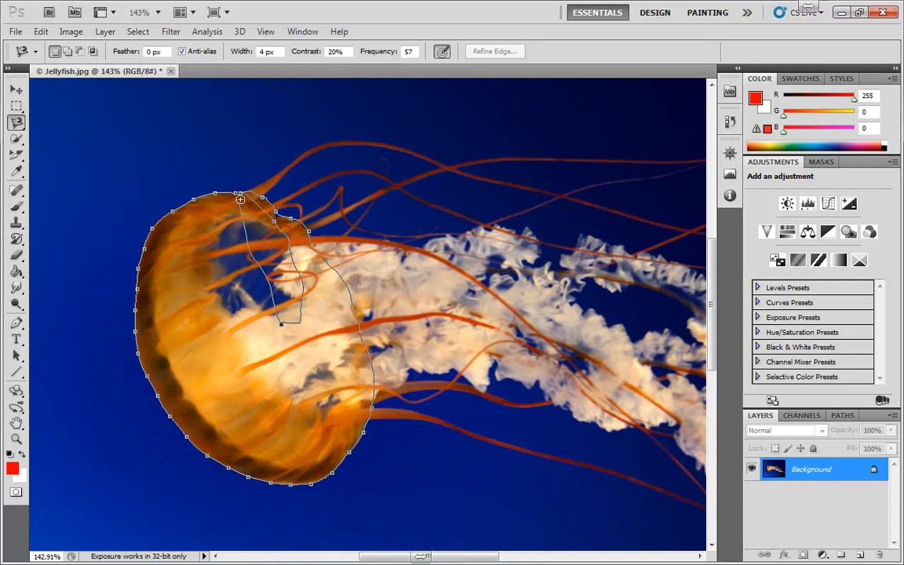
pyautogui.click(215, 192)
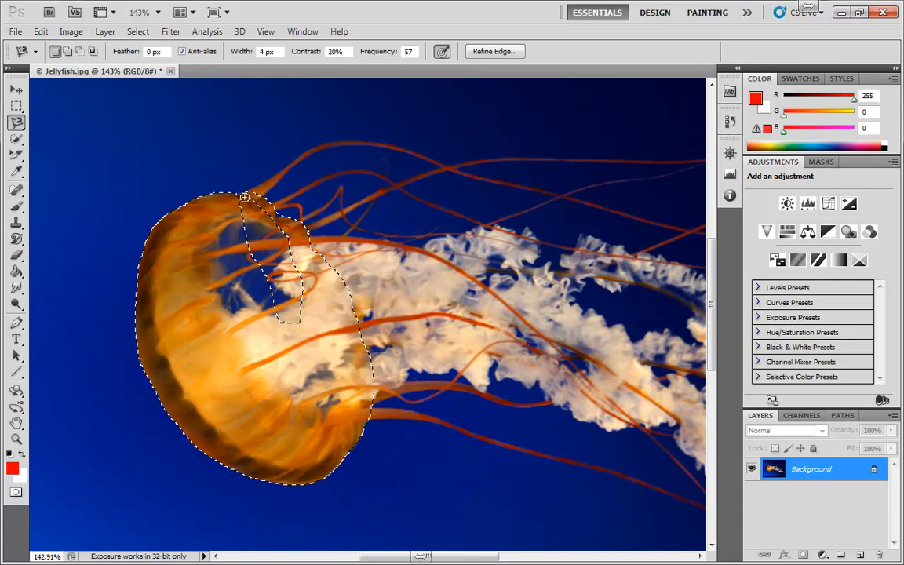
# Fill the unselected gap inside the bell selection using the Lasso tool in Add to selection mode.
pyautogui.click(16, 122)
pyautogui.click(47, 119)
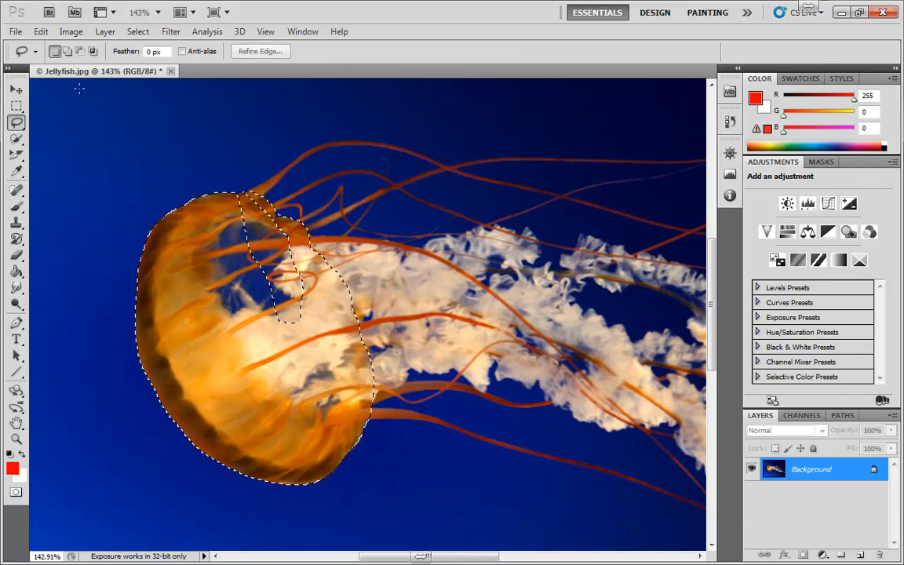
pyautogui.click(68, 51)
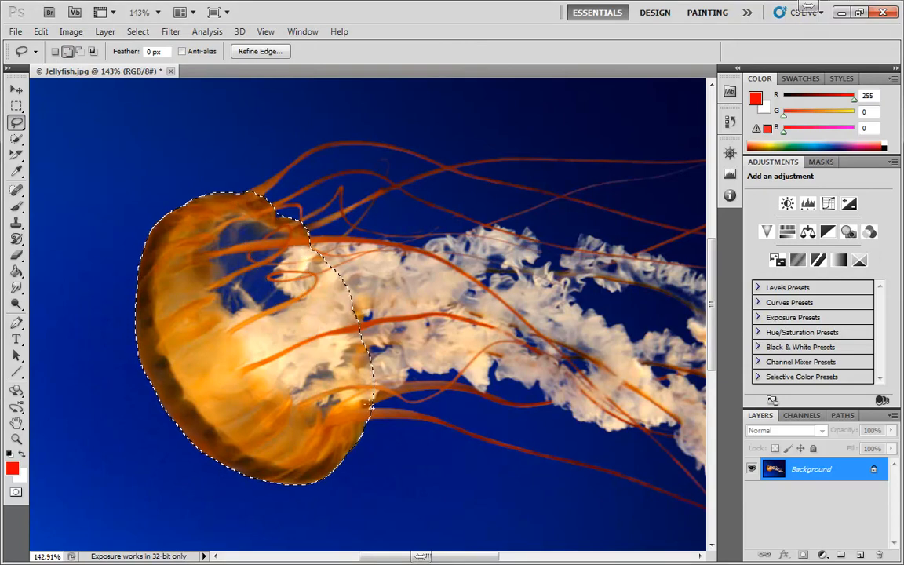
# Go through the Quick Selection and Magnetic Lasso tools, and make the Polygonal Lasso the active tool.
pyautogui.click(15, 138)
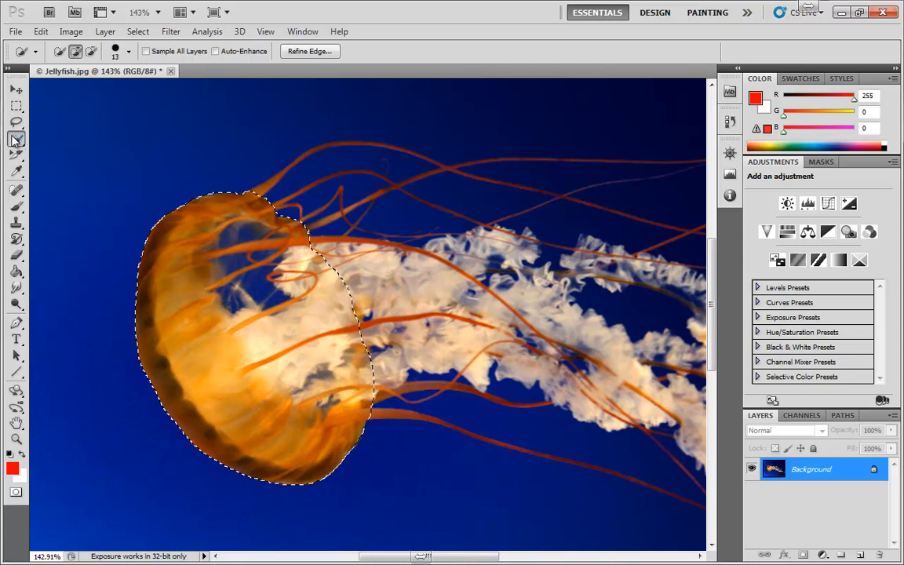
pyautogui.click(15, 123)
pyautogui.click(87, 148)
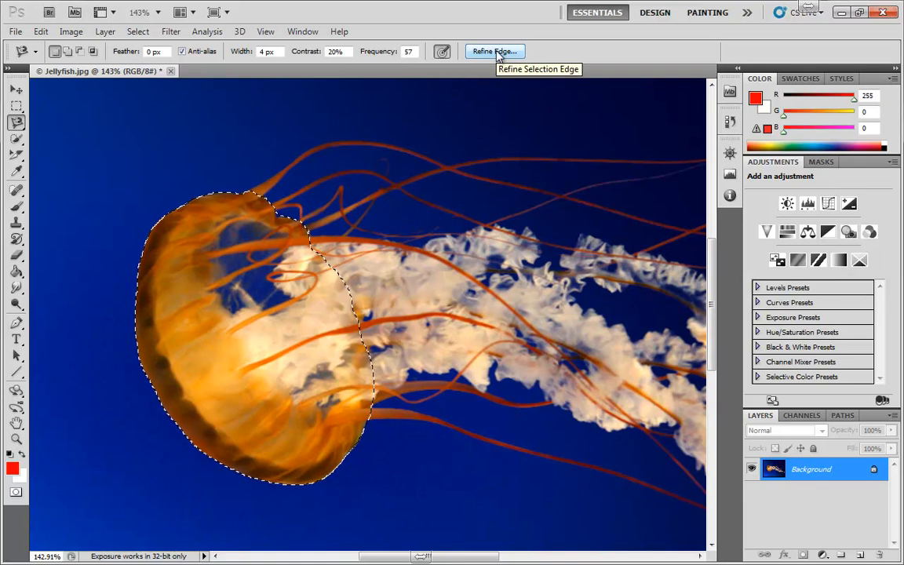
pyautogui.click(19, 123)
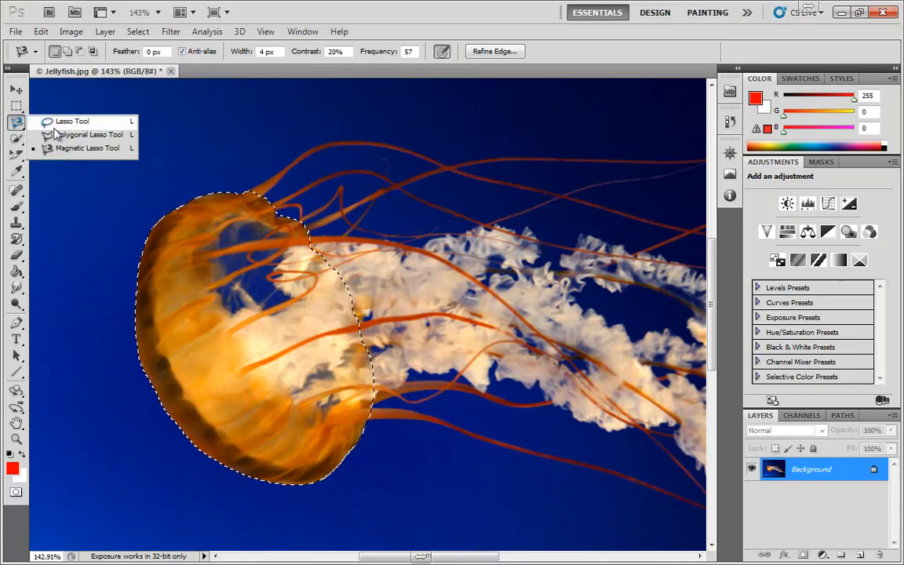
pyautogui.click(67, 136)
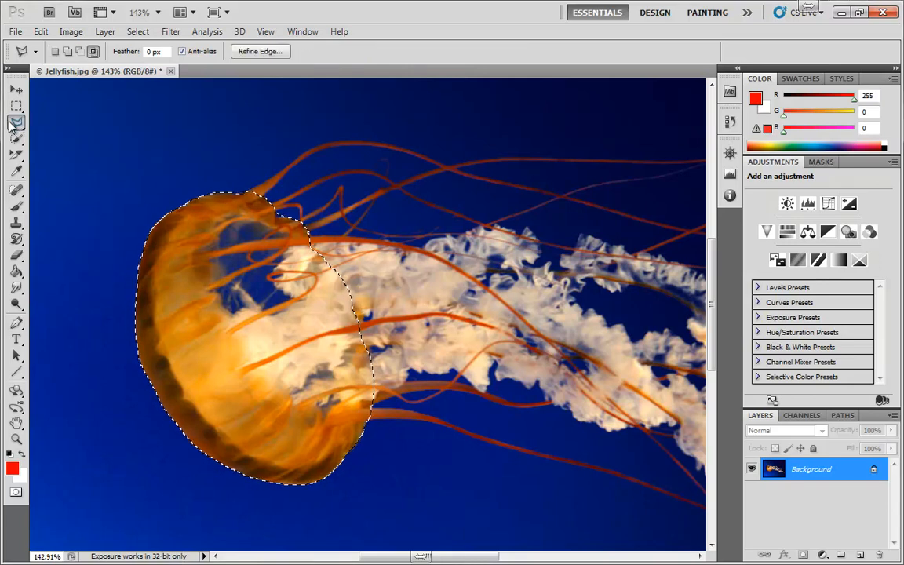